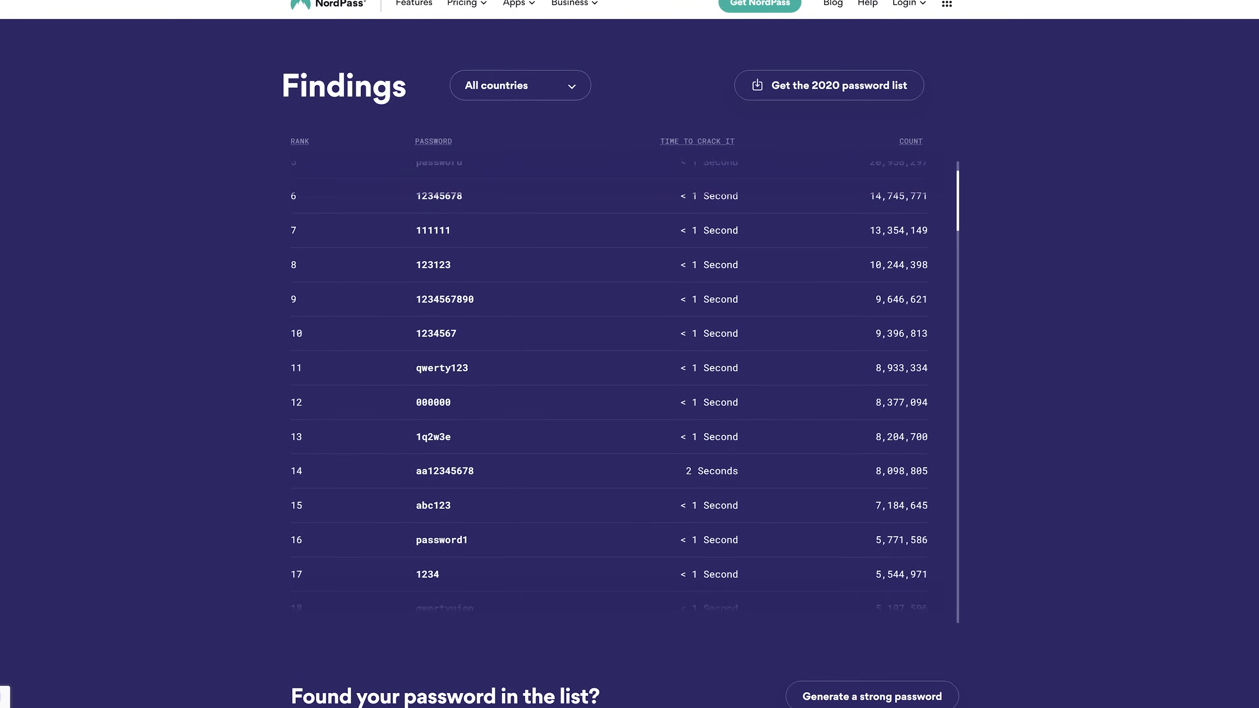
Step: Filter the NordPass vault to the Passwords category and scroll through the saved passwords
scroll(609, 387, down, 3)
scroll(609, 386, up, 5)
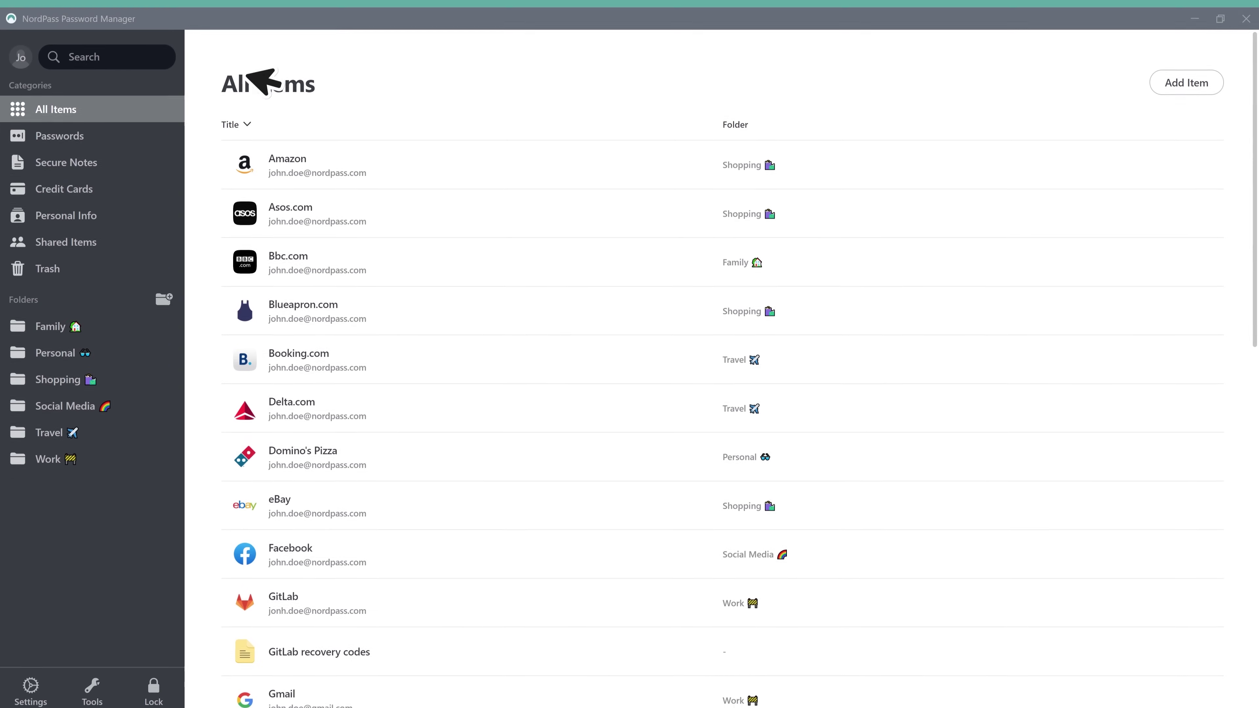
click(118, 144)
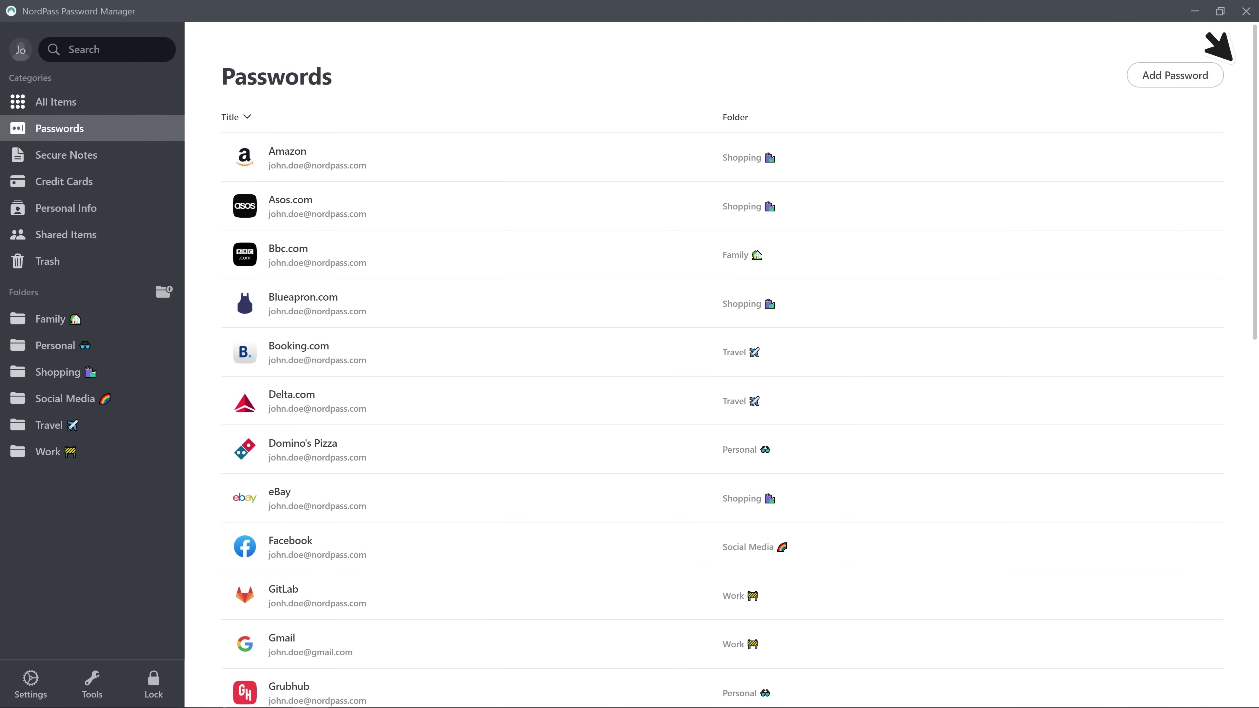
scroll(1220, 47, down, 9)
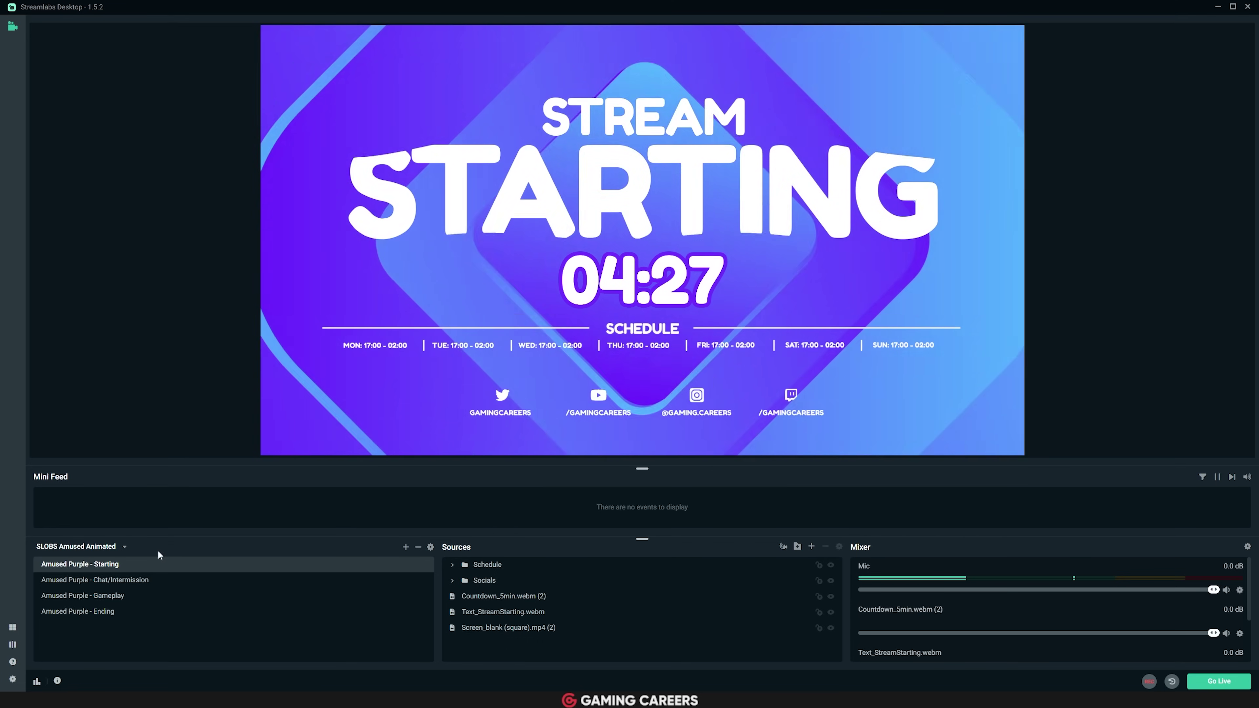
Step: Review the saved scene collections in the Manage All window, then close it with Done
click(125, 547)
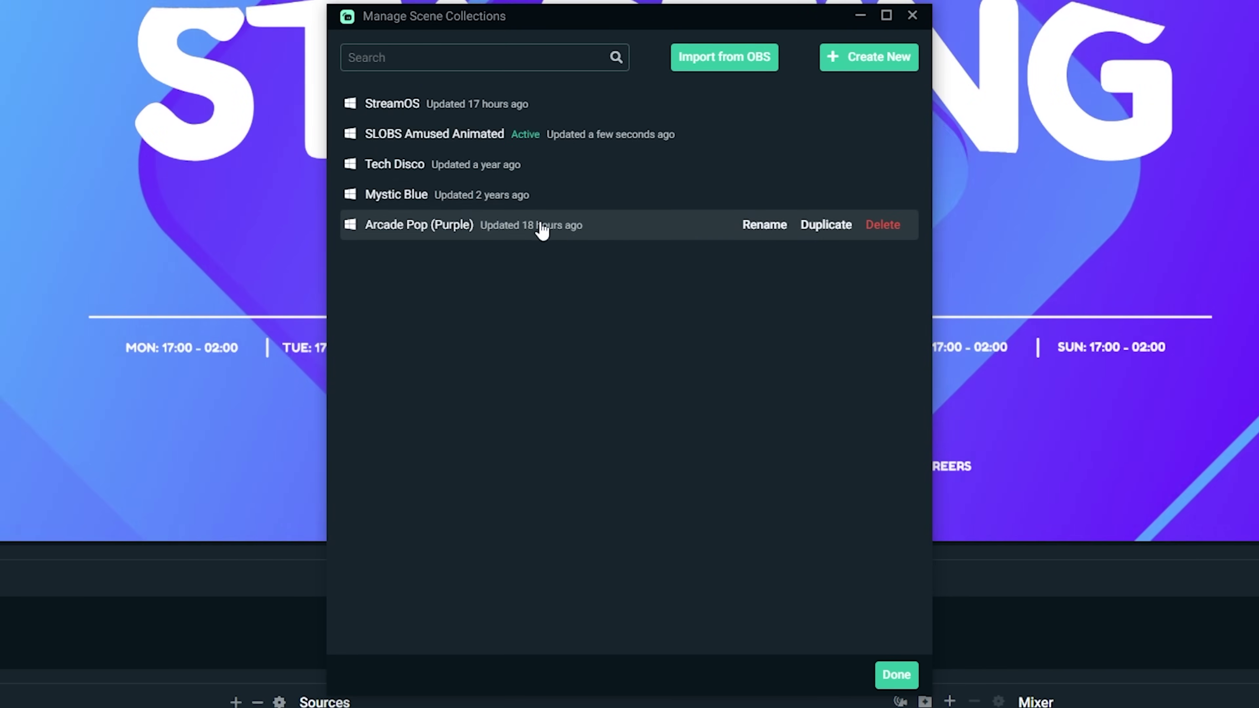
mouse_move(547, 188)
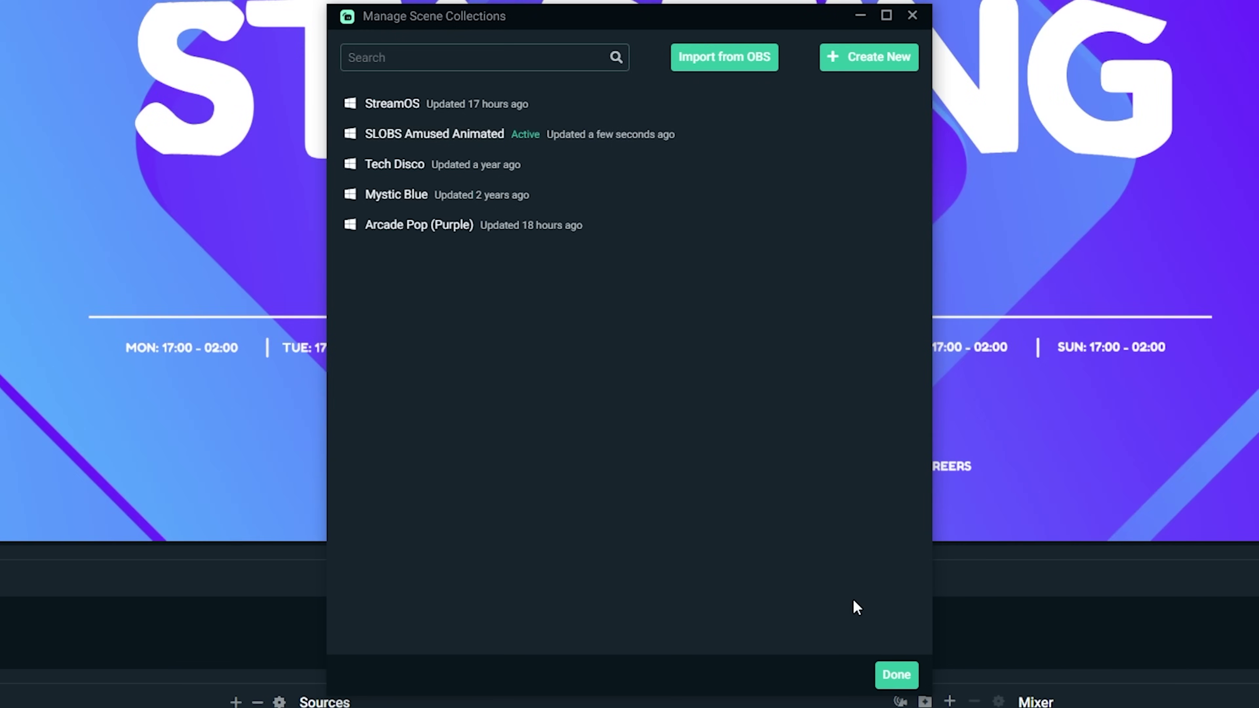
click(896, 674)
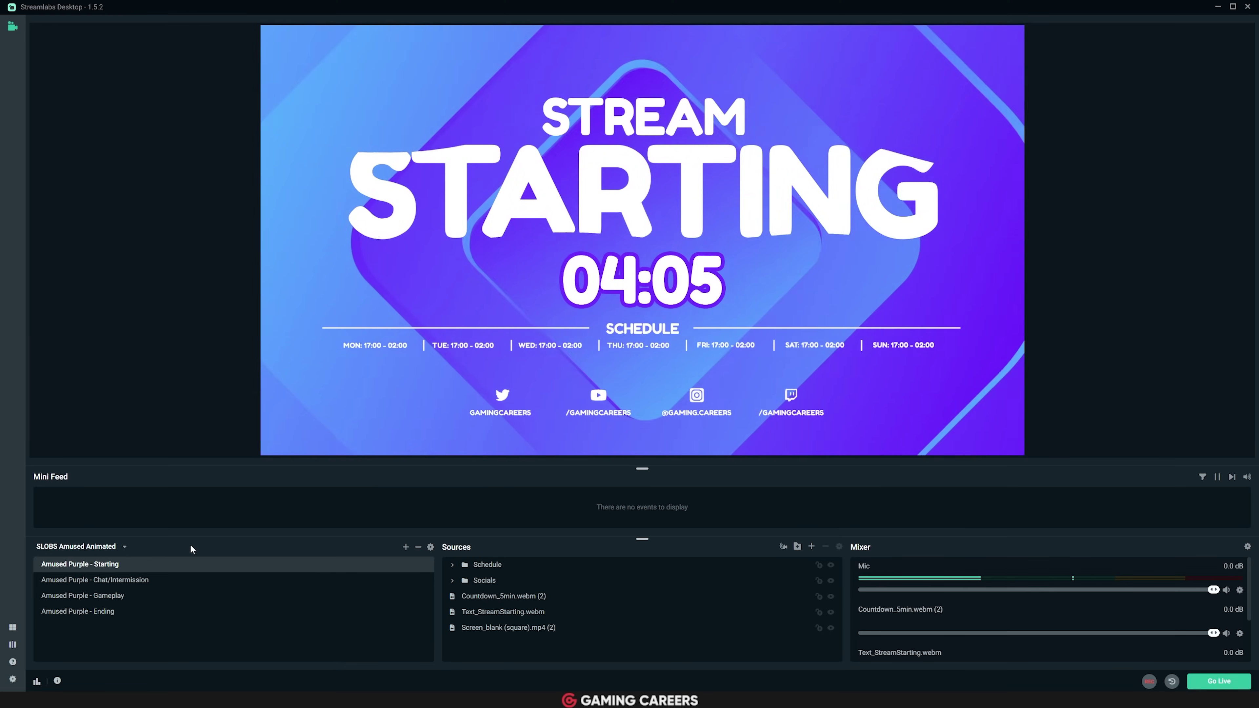
Step: Step through the Amused Purple Chat/Intermission, Gameplay and Ending scenes
click(132, 580)
click(110, 595)
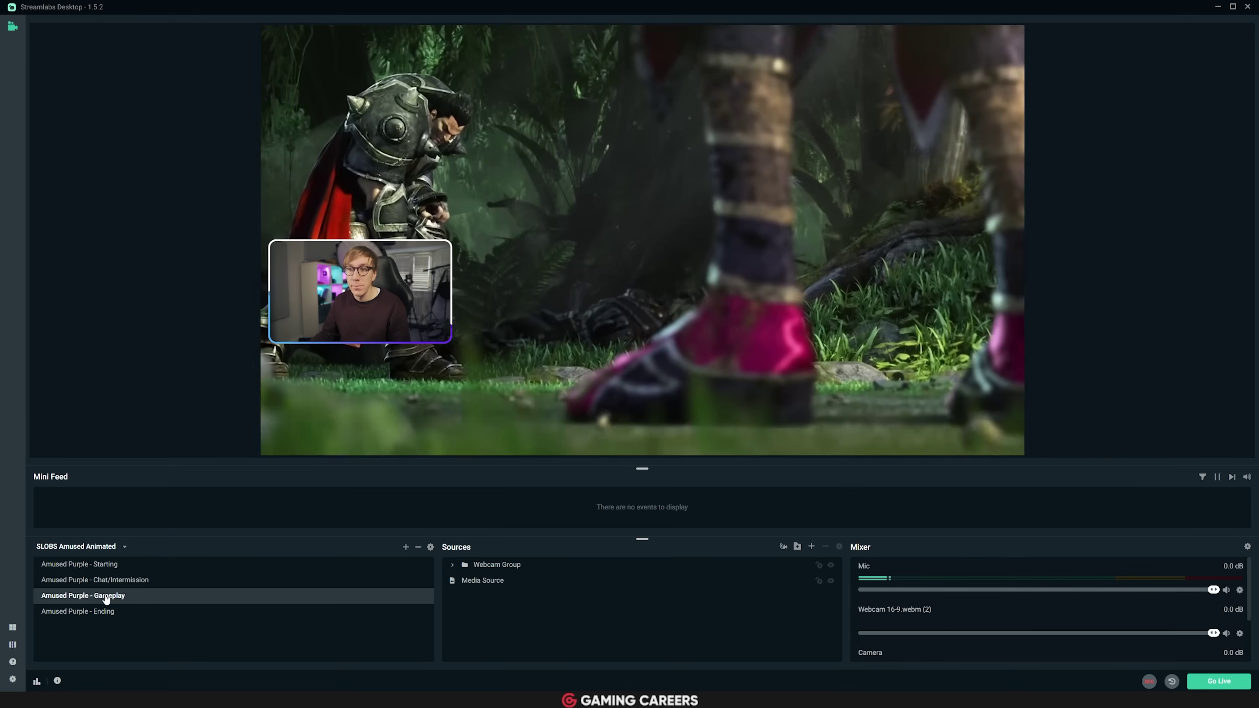
click(128, 614)
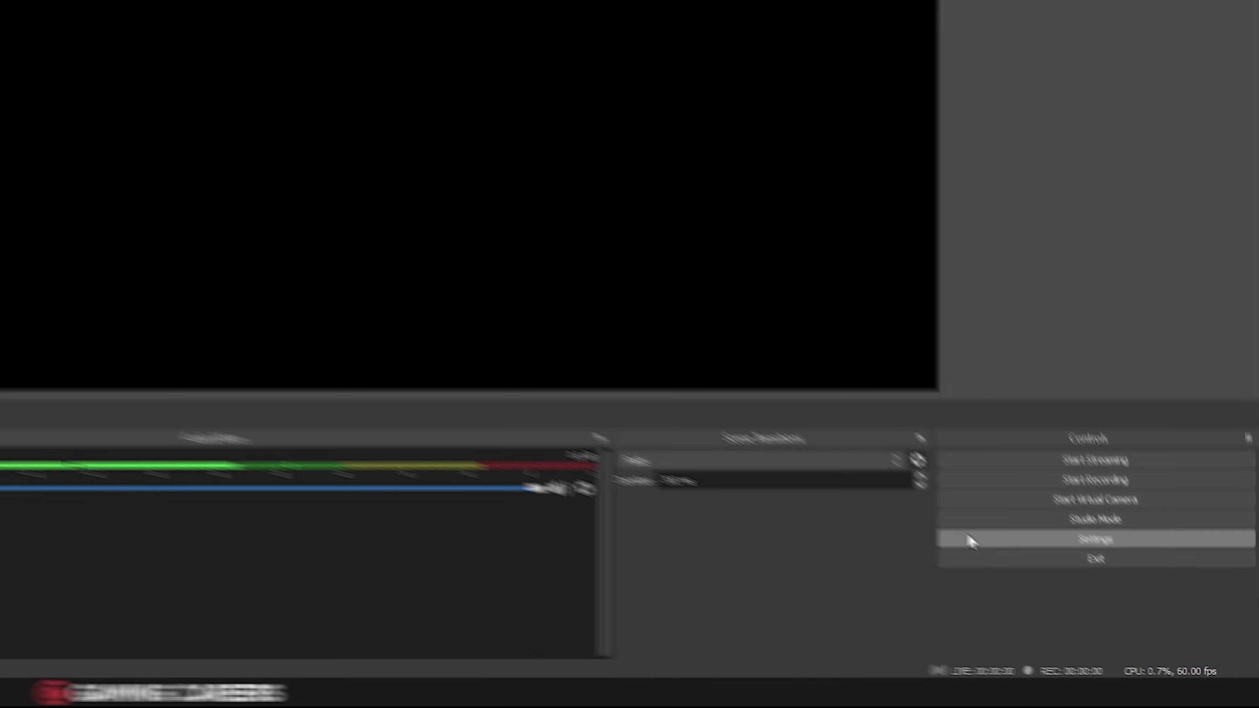
Step: Enable 'Search known locations' under Importers in General settings and save
click(1165, 612)
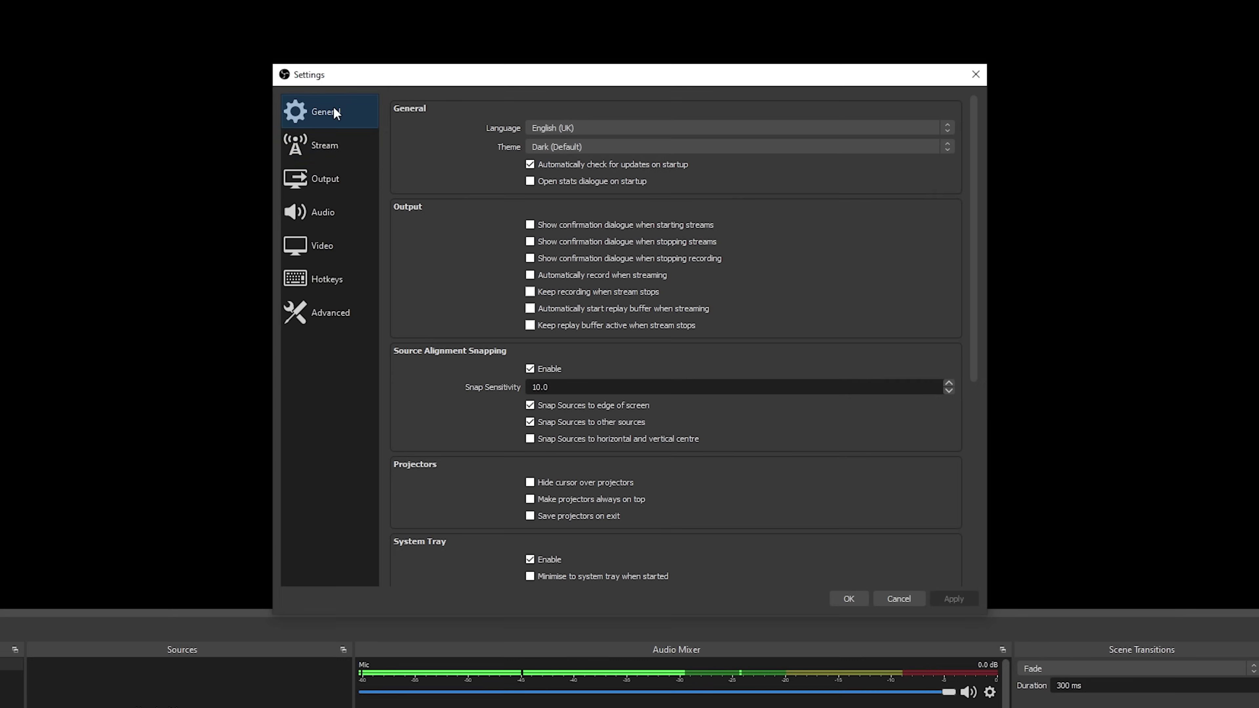
scroll(471, 164, down, 8)
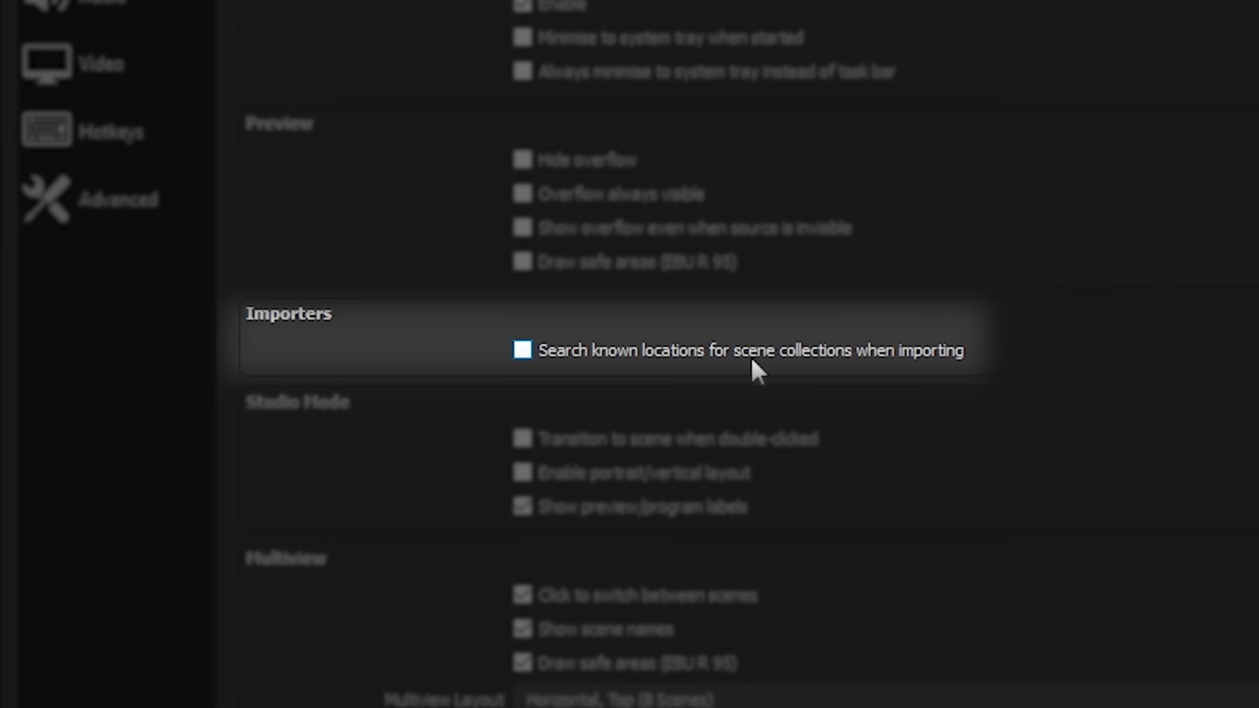
click(523, 350)
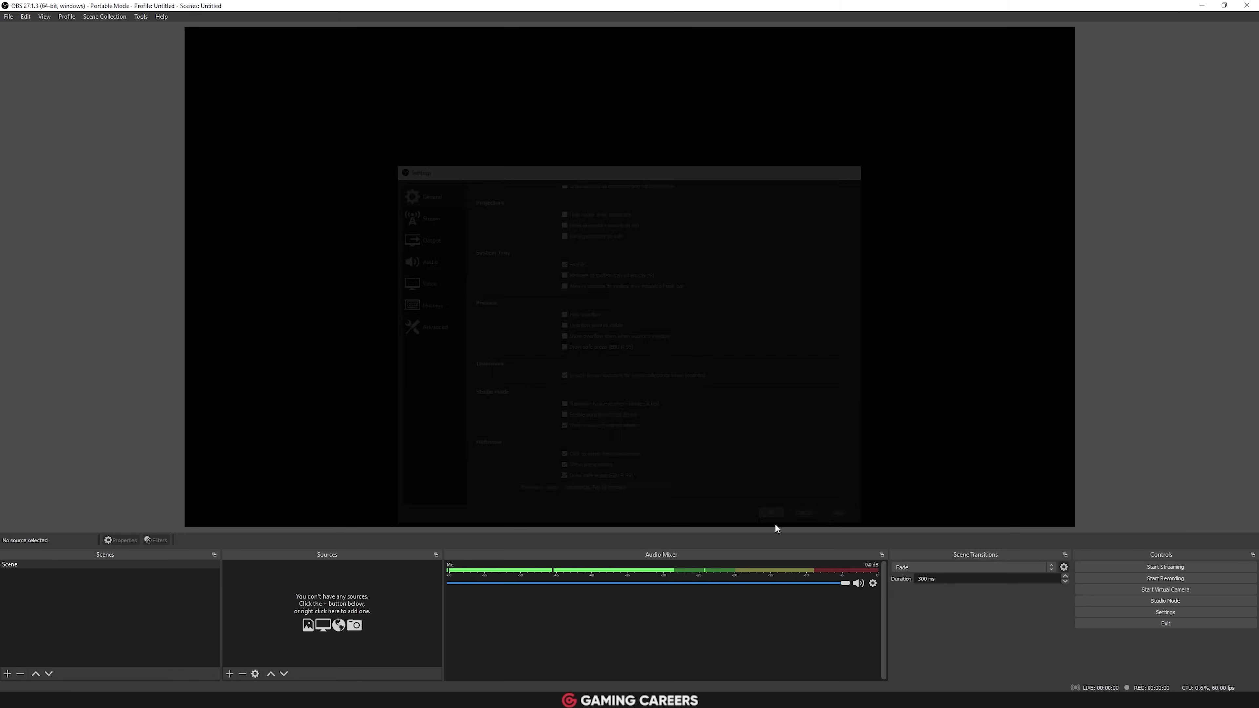
click(773, 524)
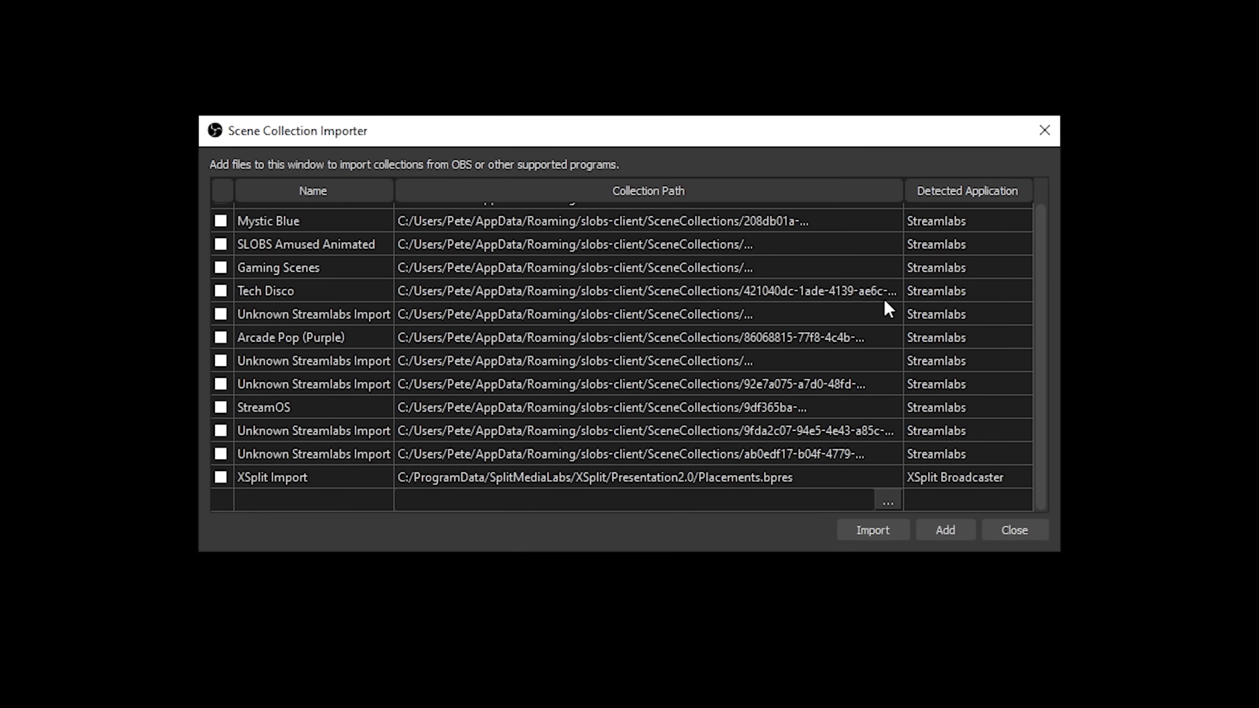
Step: Import the ticked SLOBS Amused Animated and StreamOS scene collections
scroll(944, 403, up, 1)
scroll(944, 403, down, 1)
scroll(511, 370, up, 1)
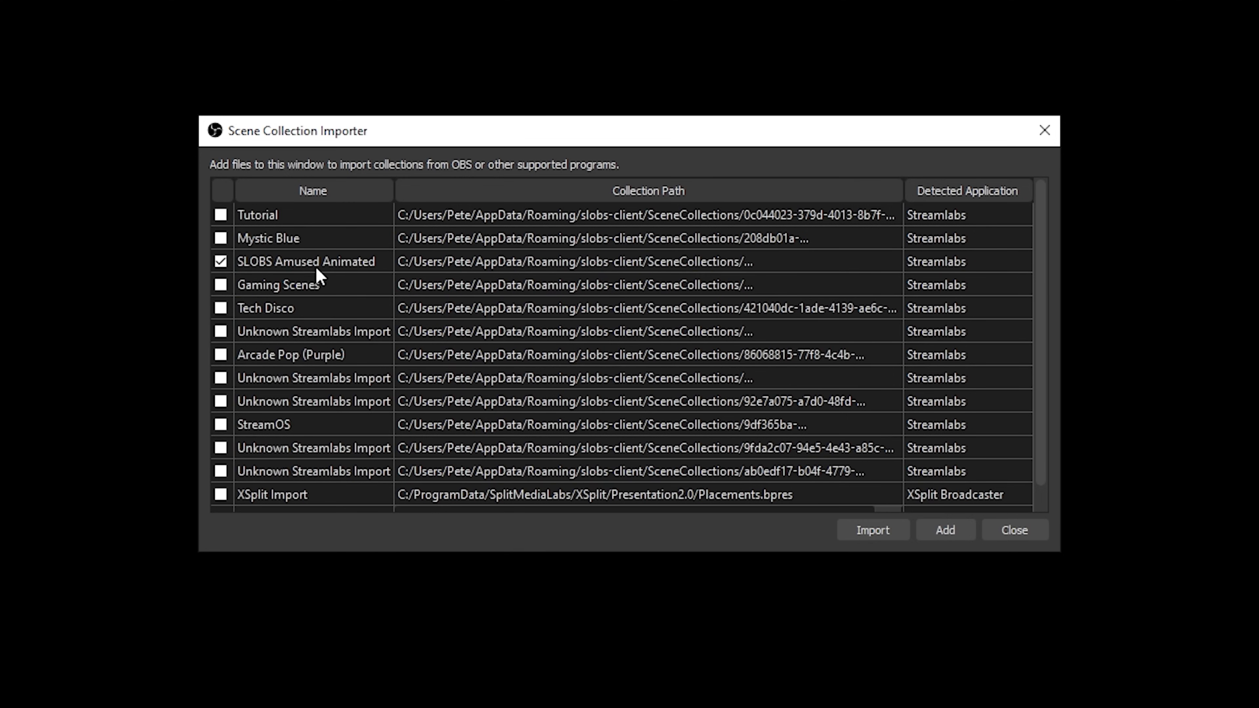
scroll(346, 288, down, 1)
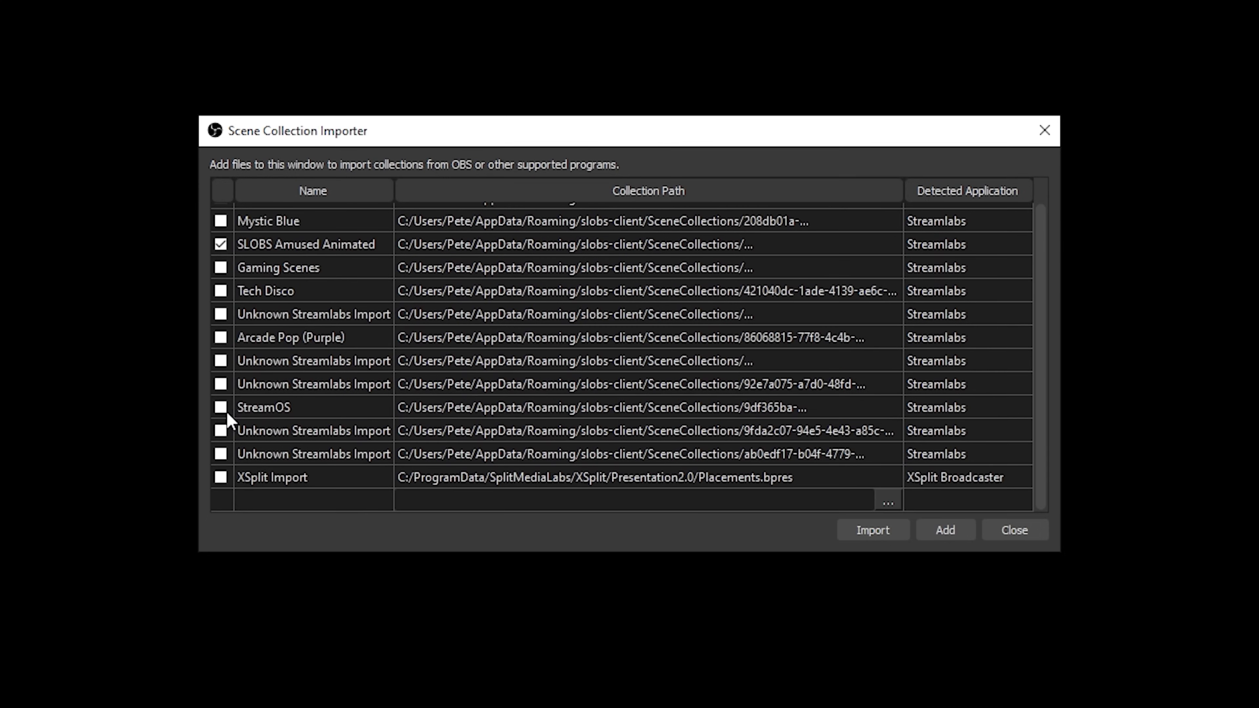
click(874, 531)
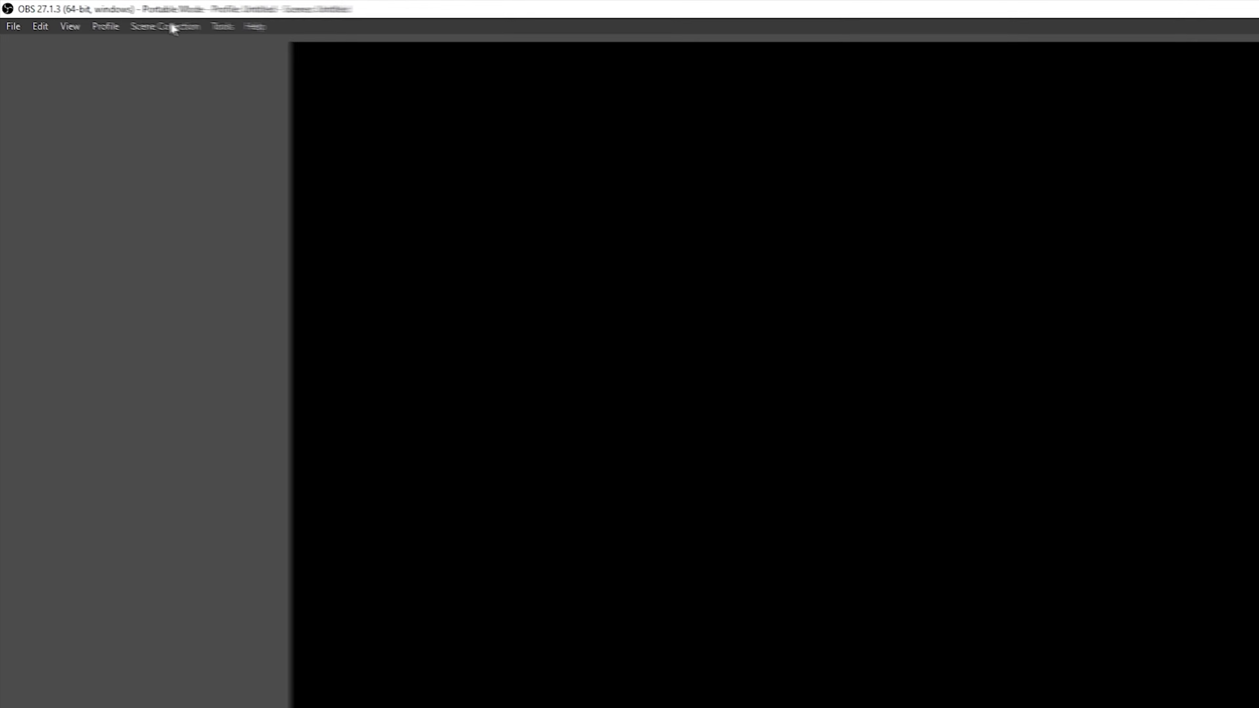
Step: Switch to the SLOBS Amused Animated collection and select its Amused Purple - Gameplay scene
click(109, 17)
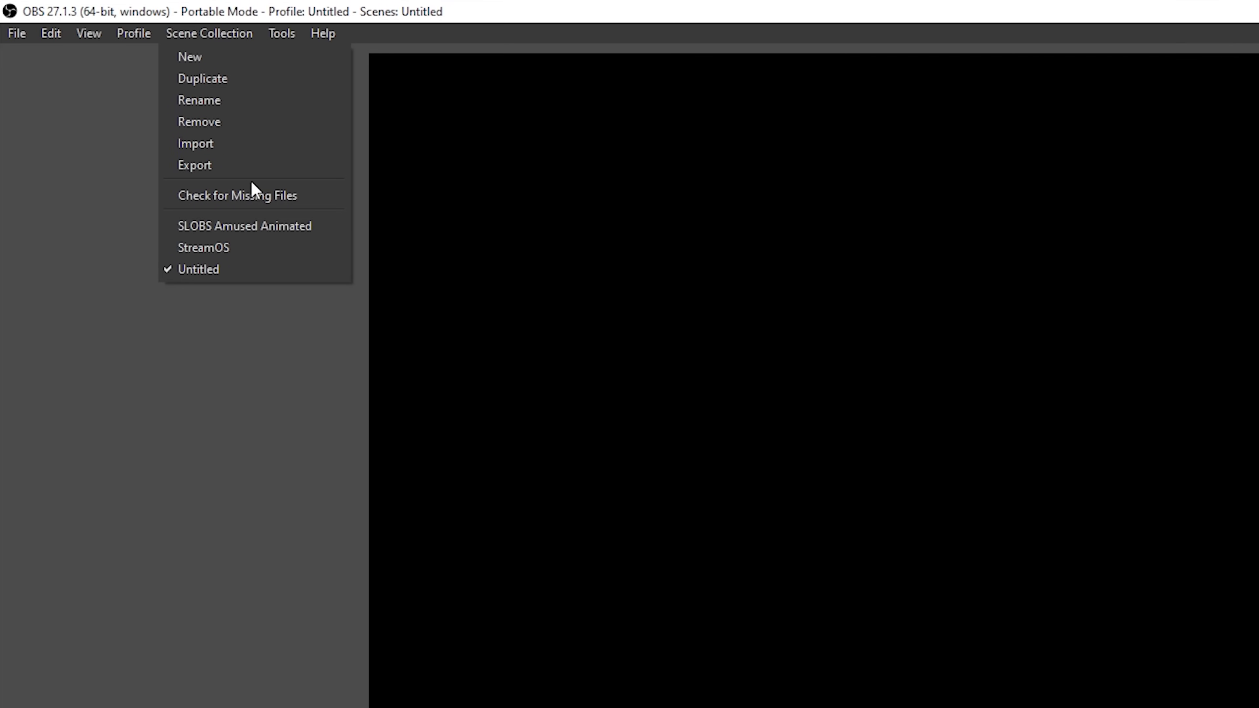
click(258, 227)
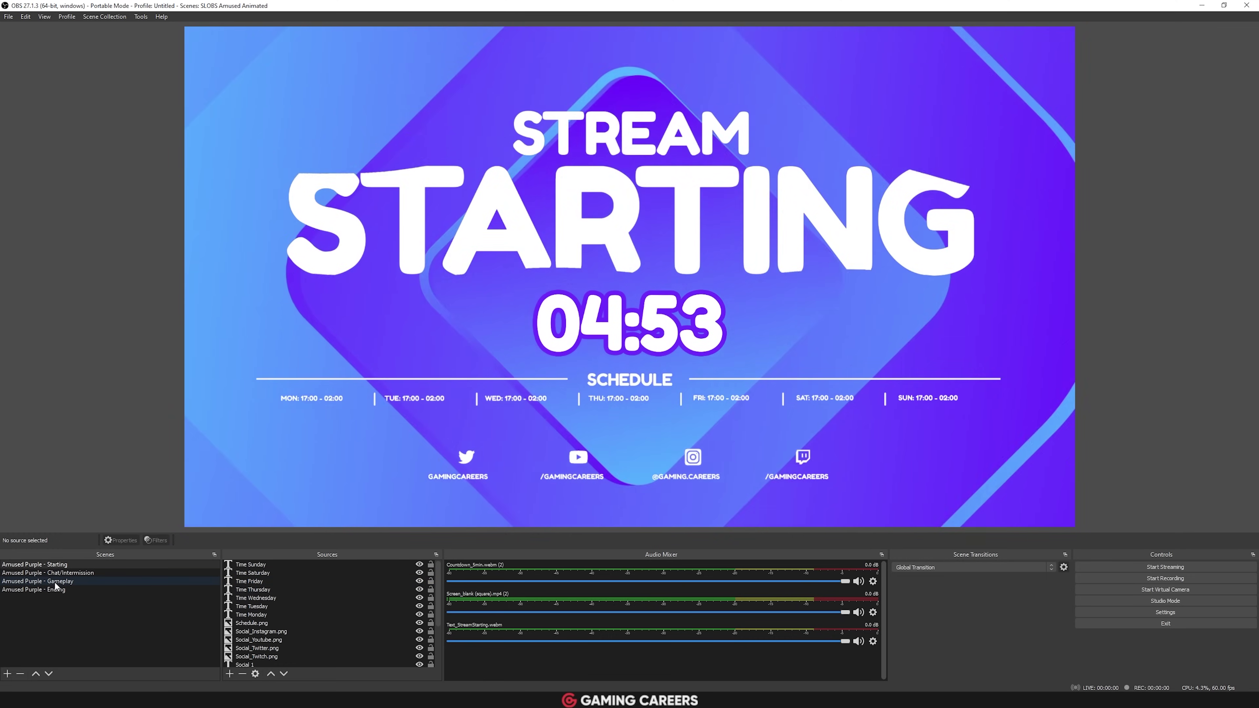
click(55, 582)
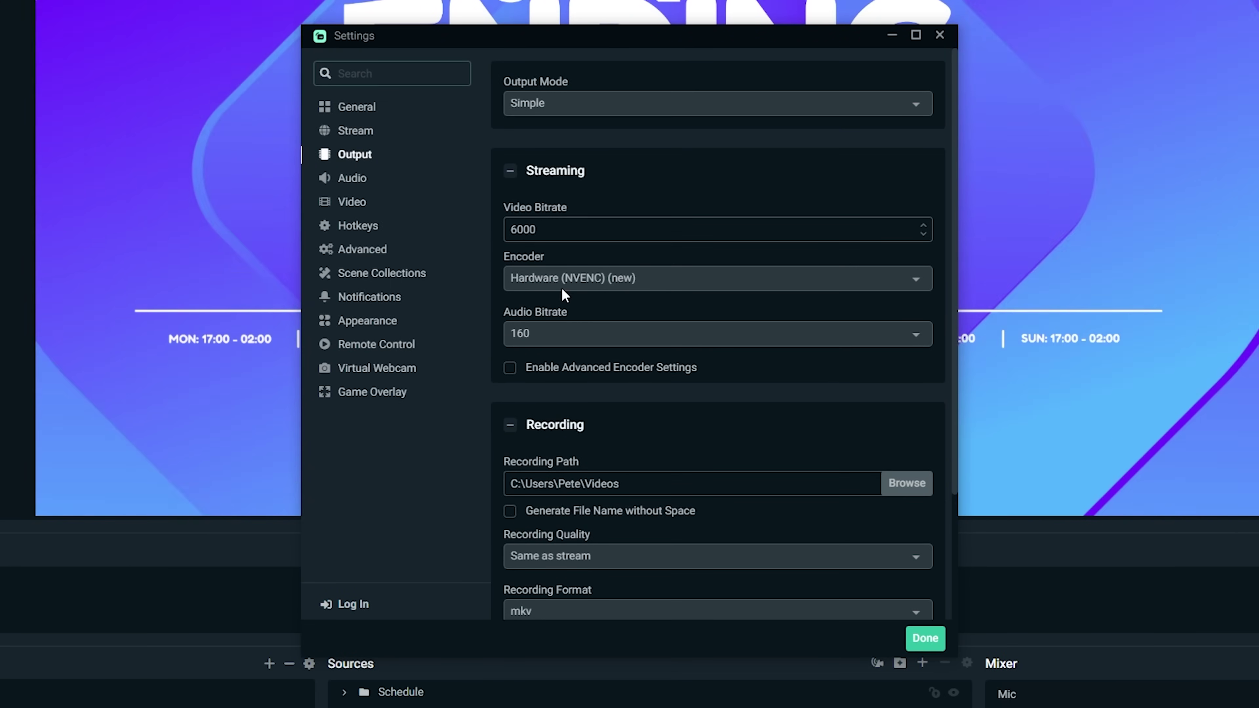
Step: Move from the Output settings to the Video resolution and frame rate settings
click(361, 203)
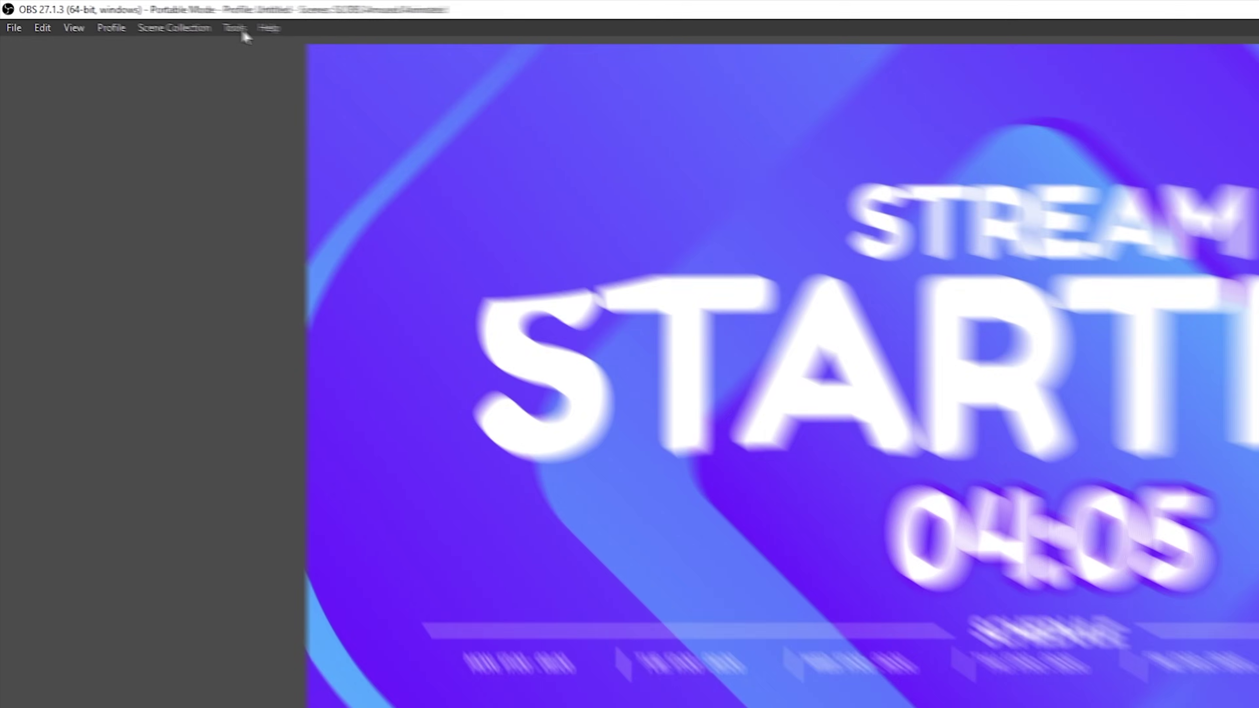
Step: Run the Auto-Configuration Wizard from Tools through to the Stream Information page
click(141, 17)
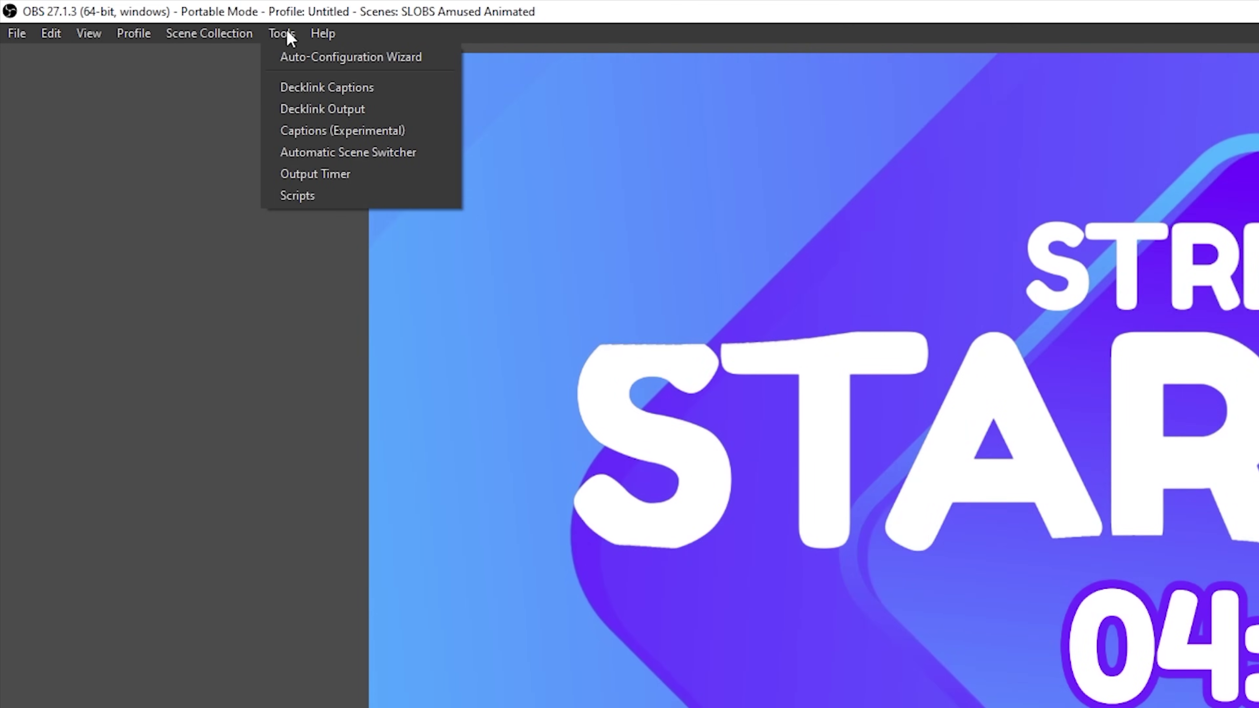
click(297, 59)
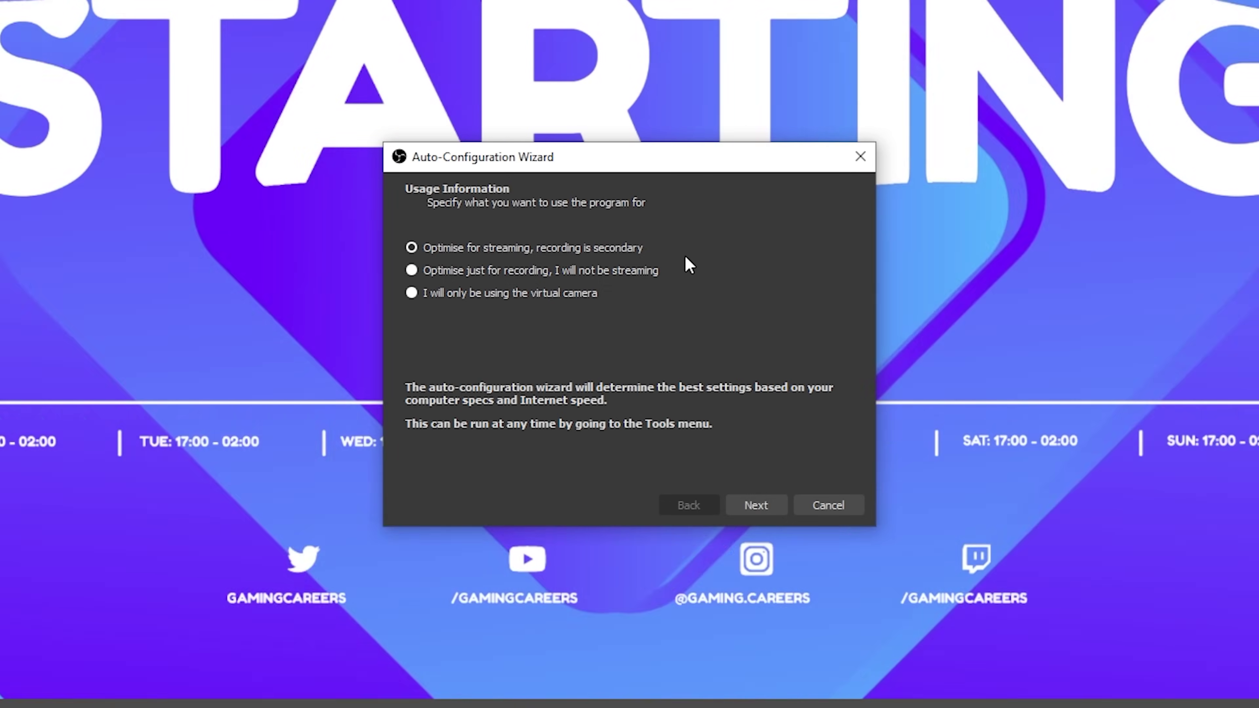
click(753, 505)
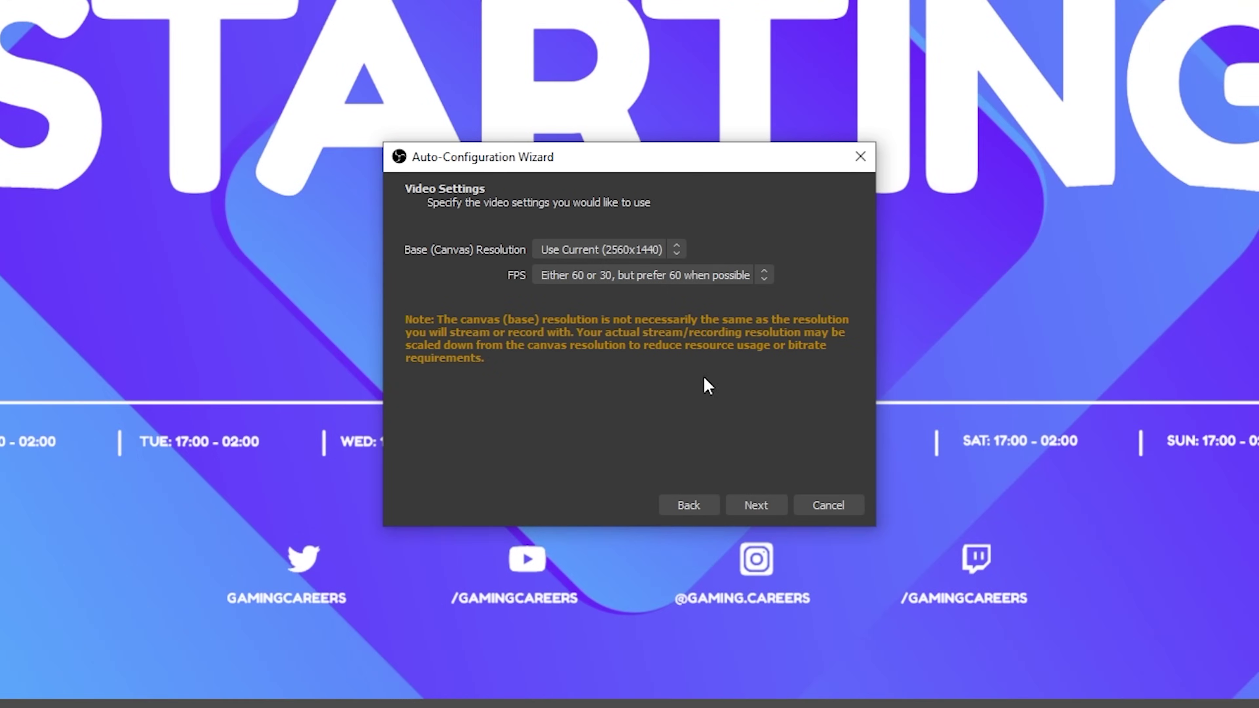
click(755, 505)
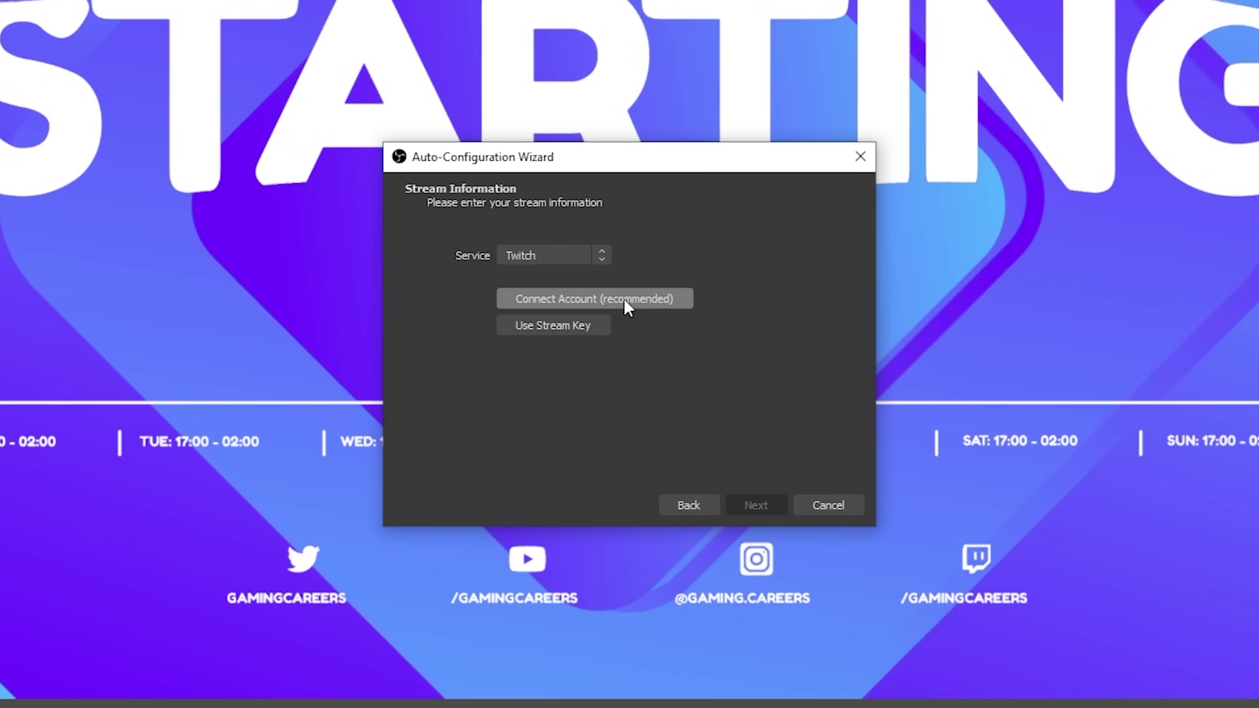
Step: Connect the Twitch account, accepting cookies and entering the channel's username
click(625, 301)
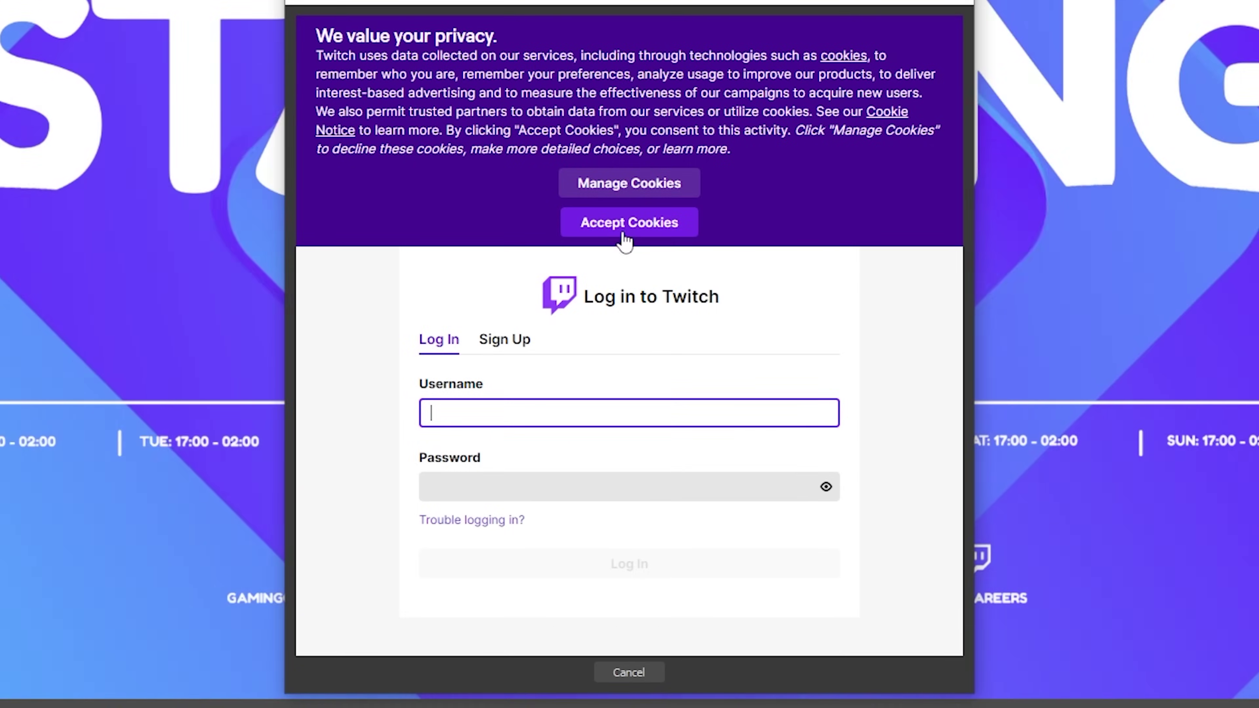
click(629, 220)
click(546, 193)
text(gamingcareers)
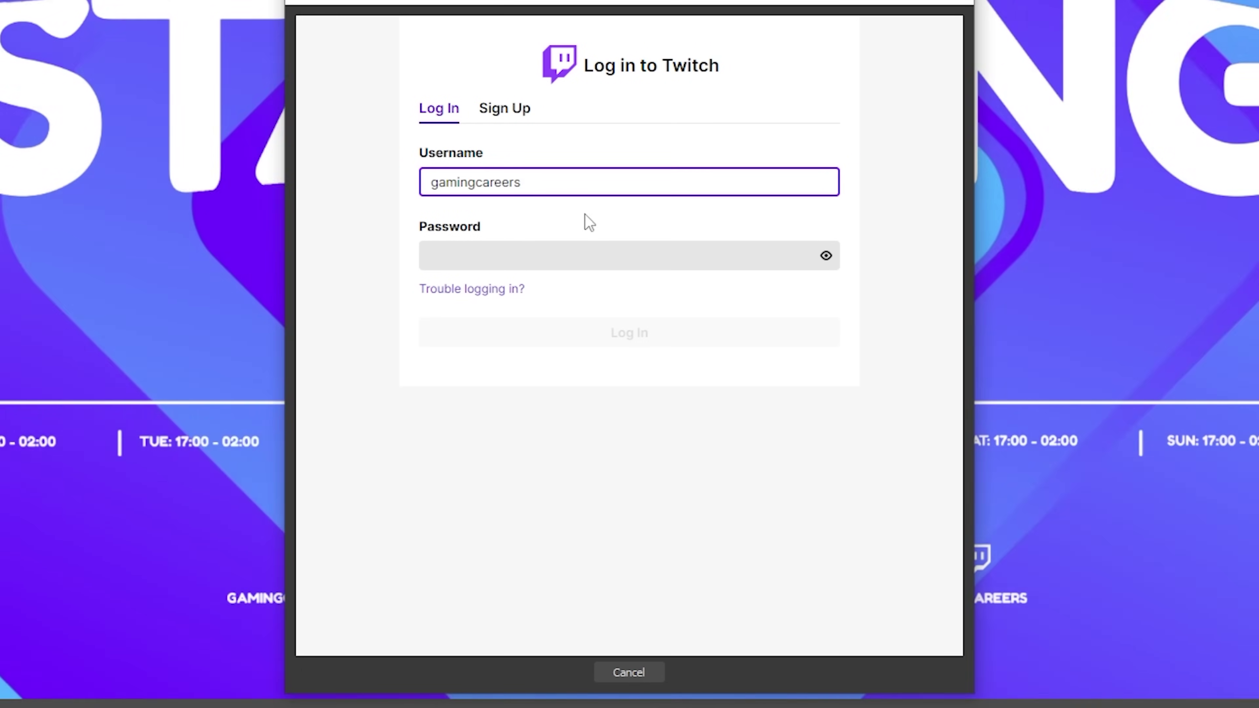
click(585, 248)
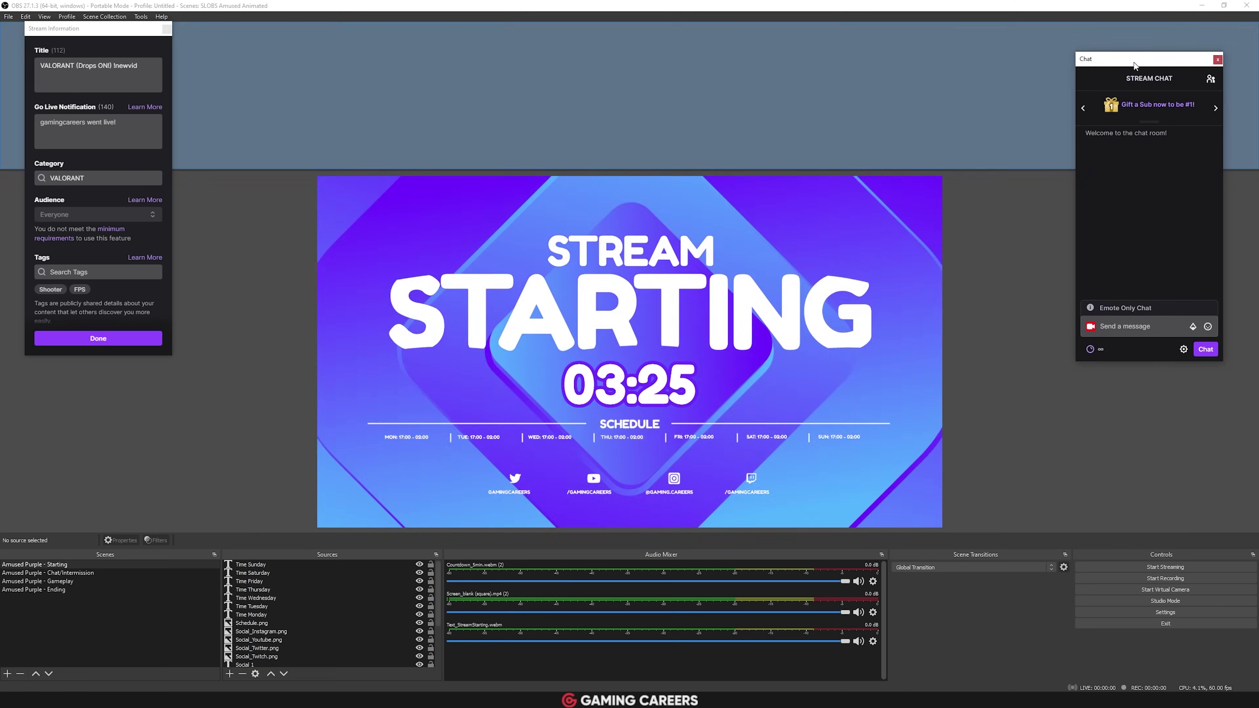
Step: Dock and widen the Chat panel at the right, tabbed with Stream Information
drag(1135, 64, 1240, 149)
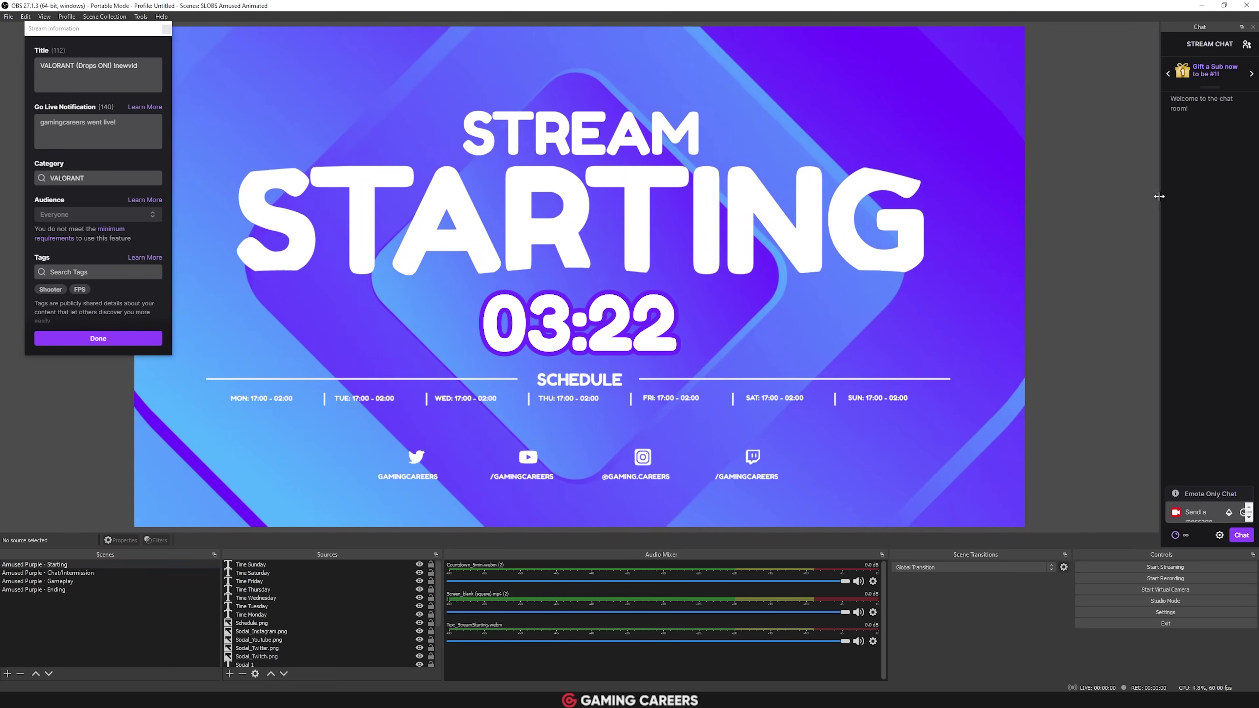
drag(1162, 197, 1007, 199)
drag(74, 28, 1095, 545)
click(1086, 540)
Step: Add the Twitch Activity Feed dock and place it in the lower area
click(45, 17)
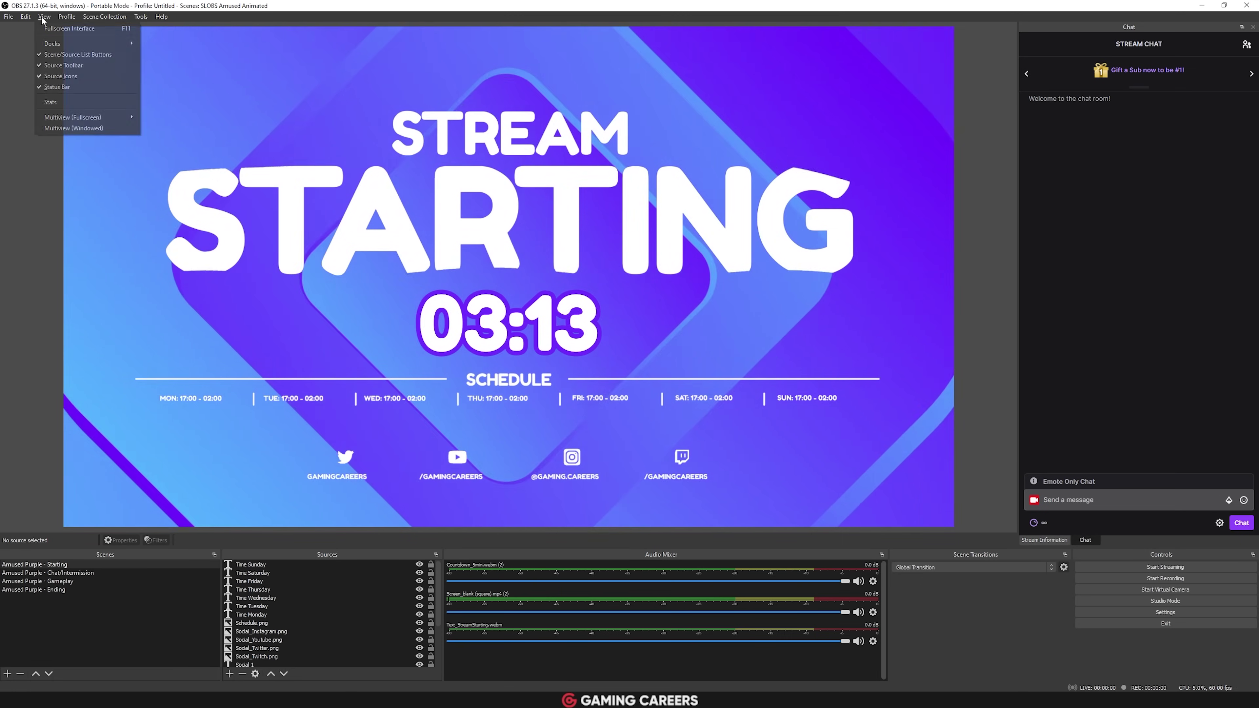
mouse_move(55, 44)
click(172, 182)
drag(99, 12, 74, 546)
drag(270, 477, 277, 645)
Step: Rearrange and resize the Sources, Audio Mixer, Controls and Transitions docks along the bottom
drag(364, 486, 519, 599)
drag(1056, 479, 545, 645)
drag(737, 467, 305, 609)
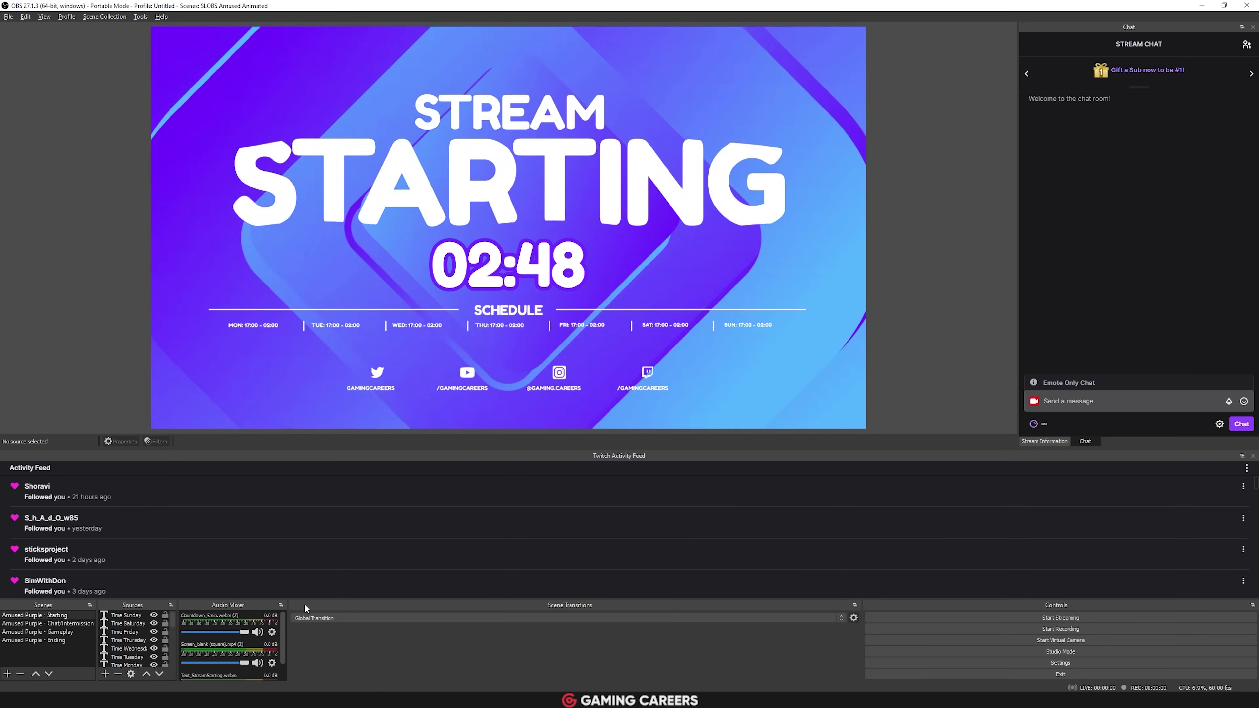
drag(934, 622, 1066, 622)
drag(288, 620, 948, 629)
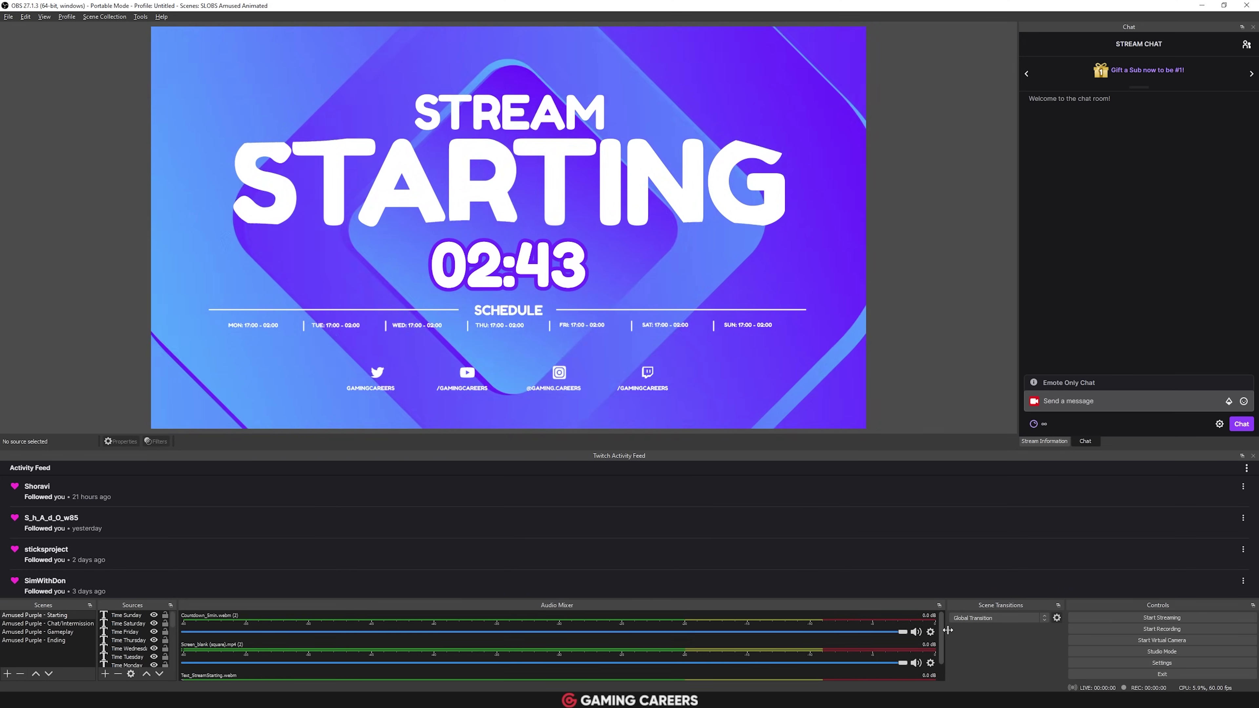
drag(178, 607, 482, 608)
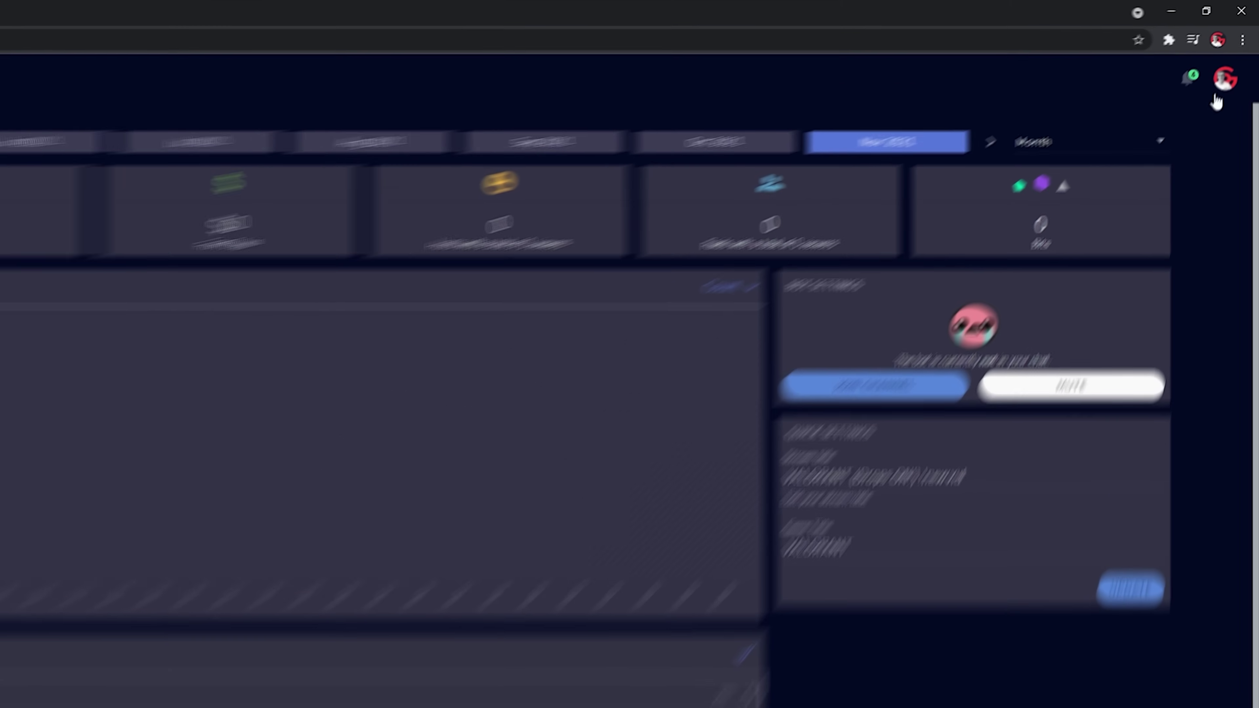
Step: Choose Import > Streamlabs from the StreamElements account menu and add the export extension to Chrome
click(1235, 55)
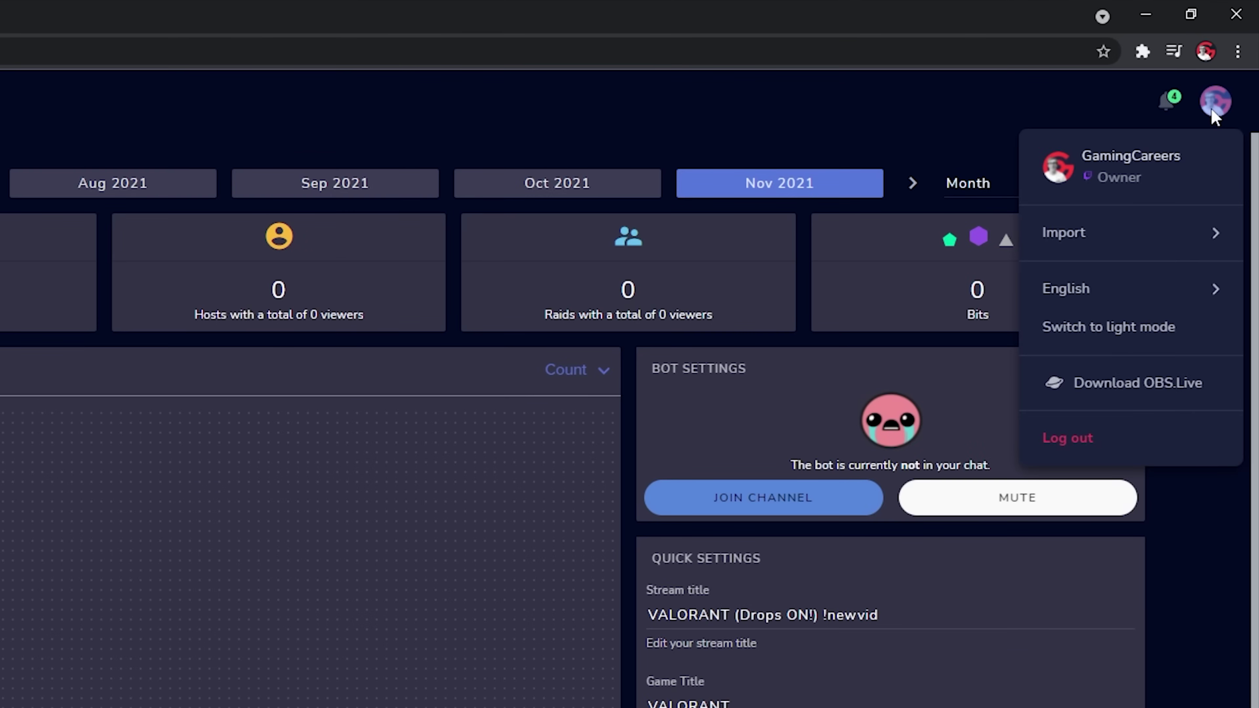
click(1149, 248)
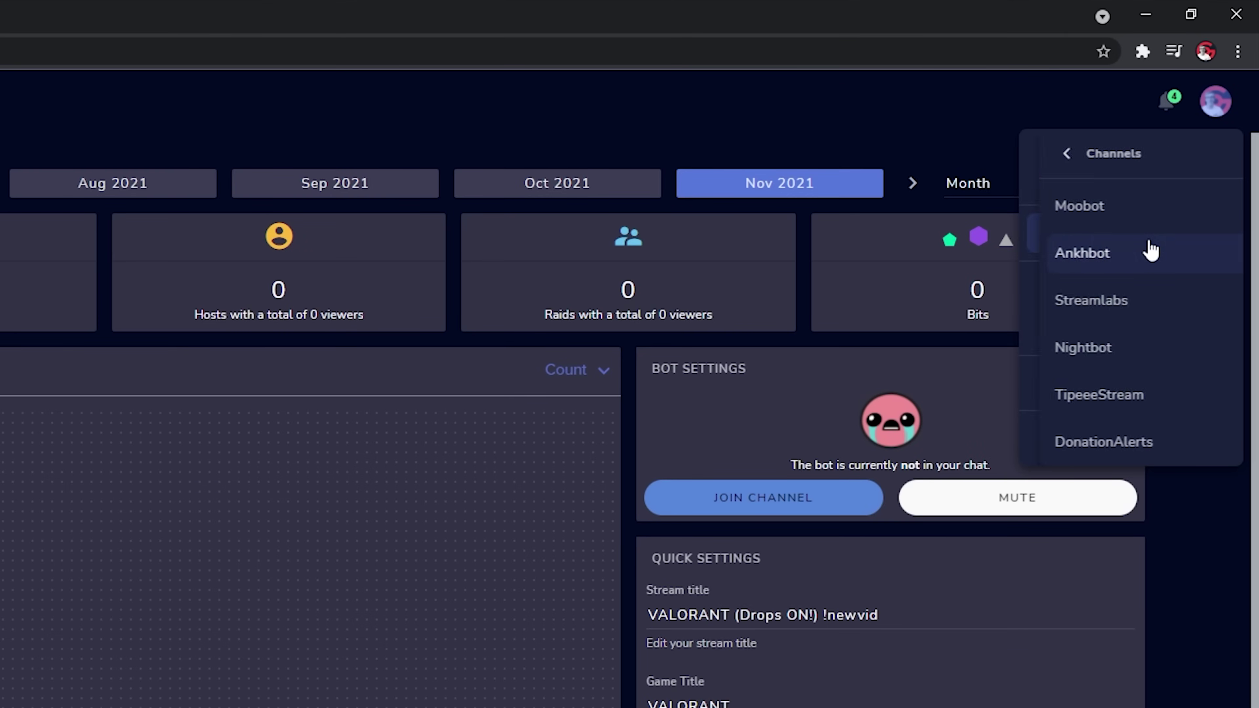
click(1144, 303)
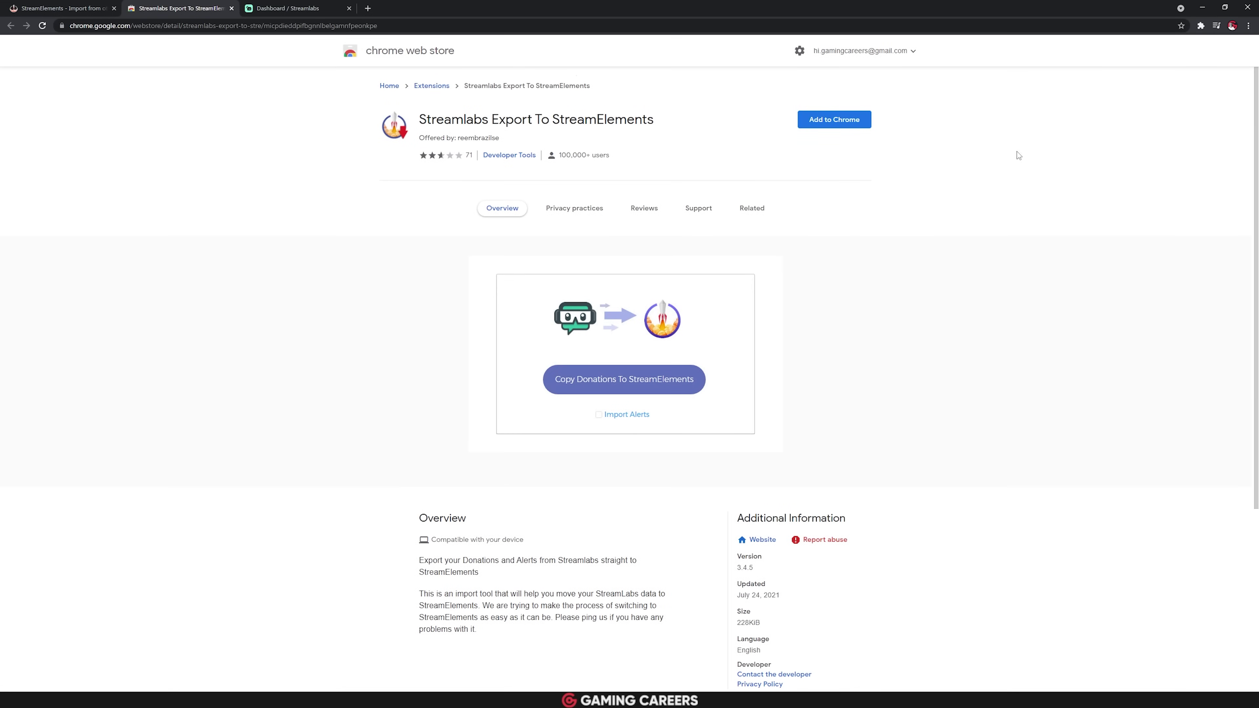
click(833, 121)
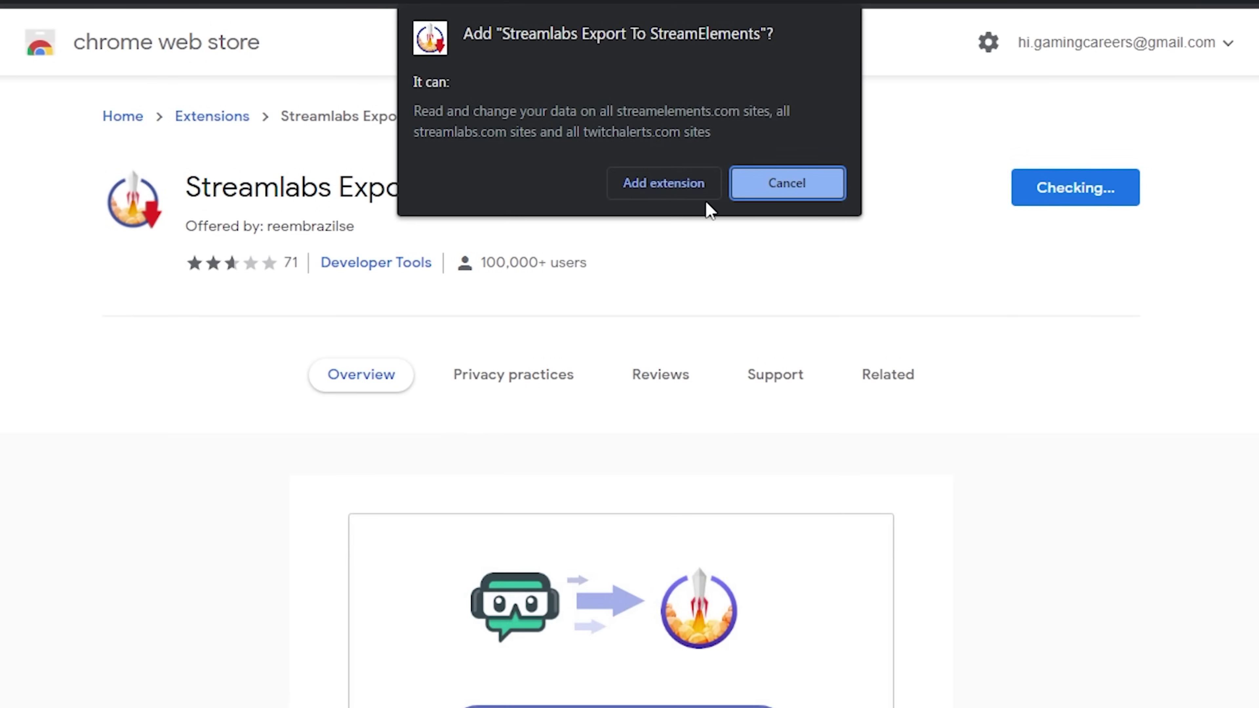
Step: Confirm installing the extension and switch to the Streamlabs dashboard tab
click(676, 188)
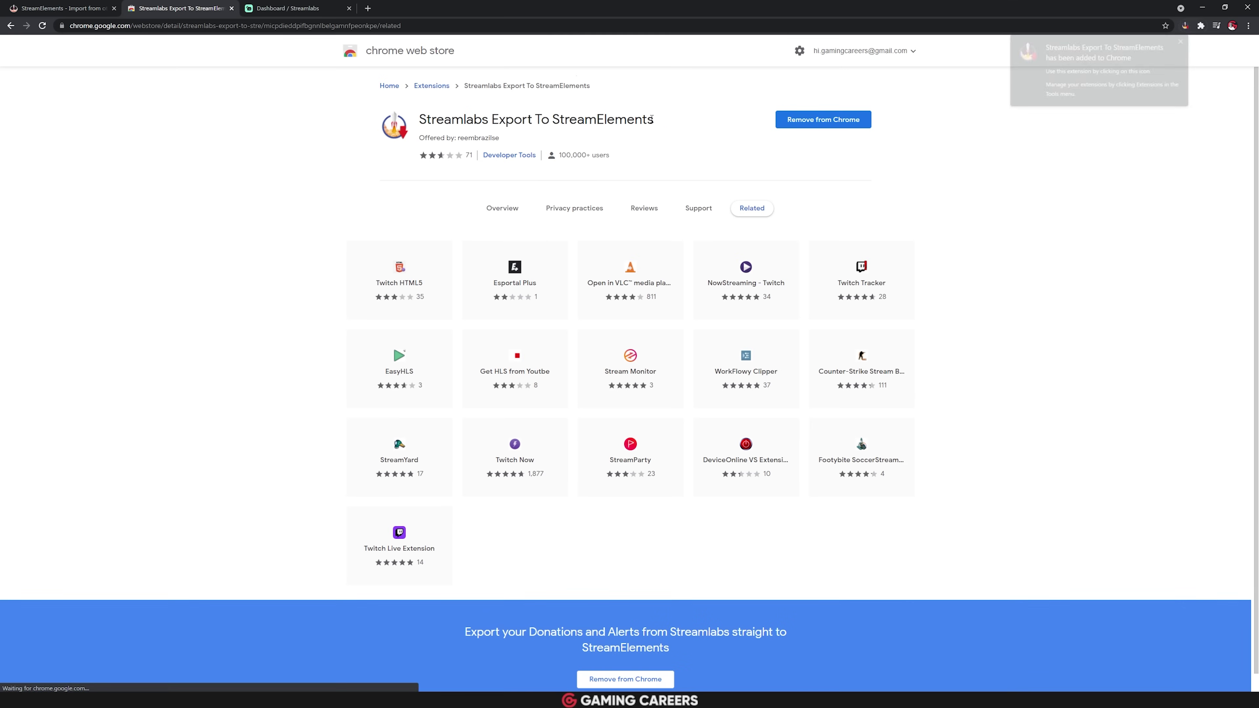
click(350, 12)
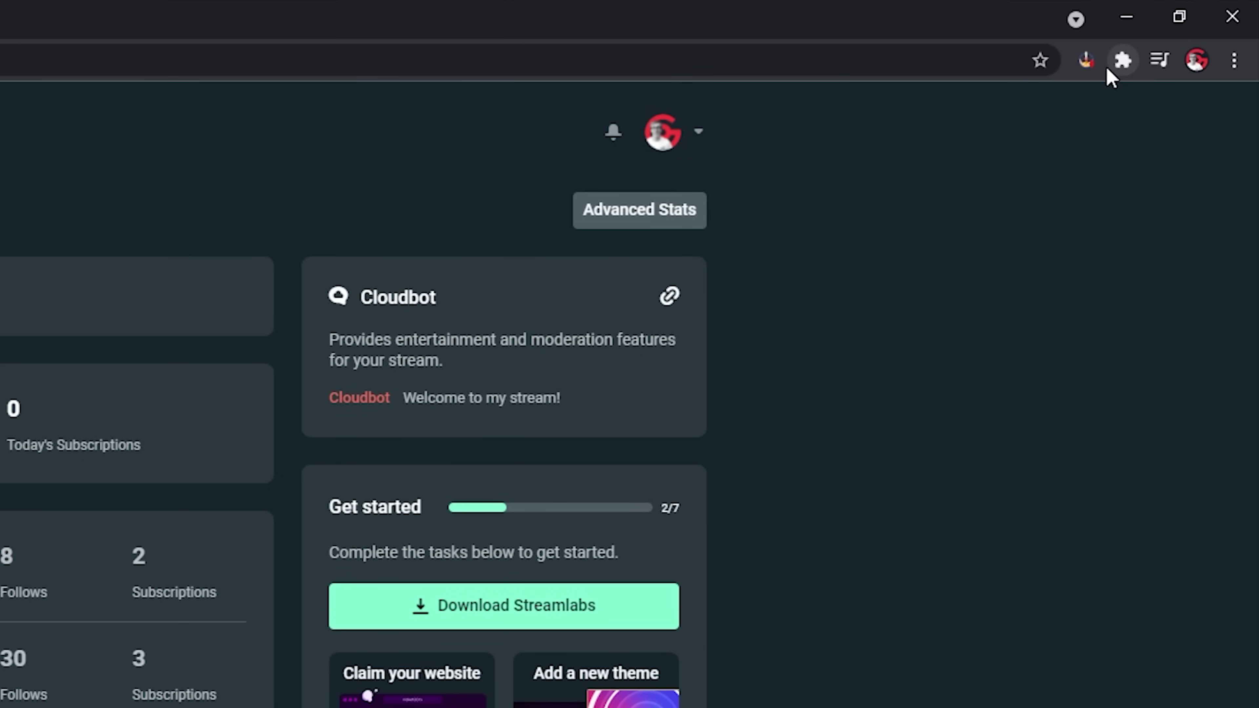
Step: Use the export extension with Import Alerts checked to send the alerts to StreamElements
click(1086, 60)
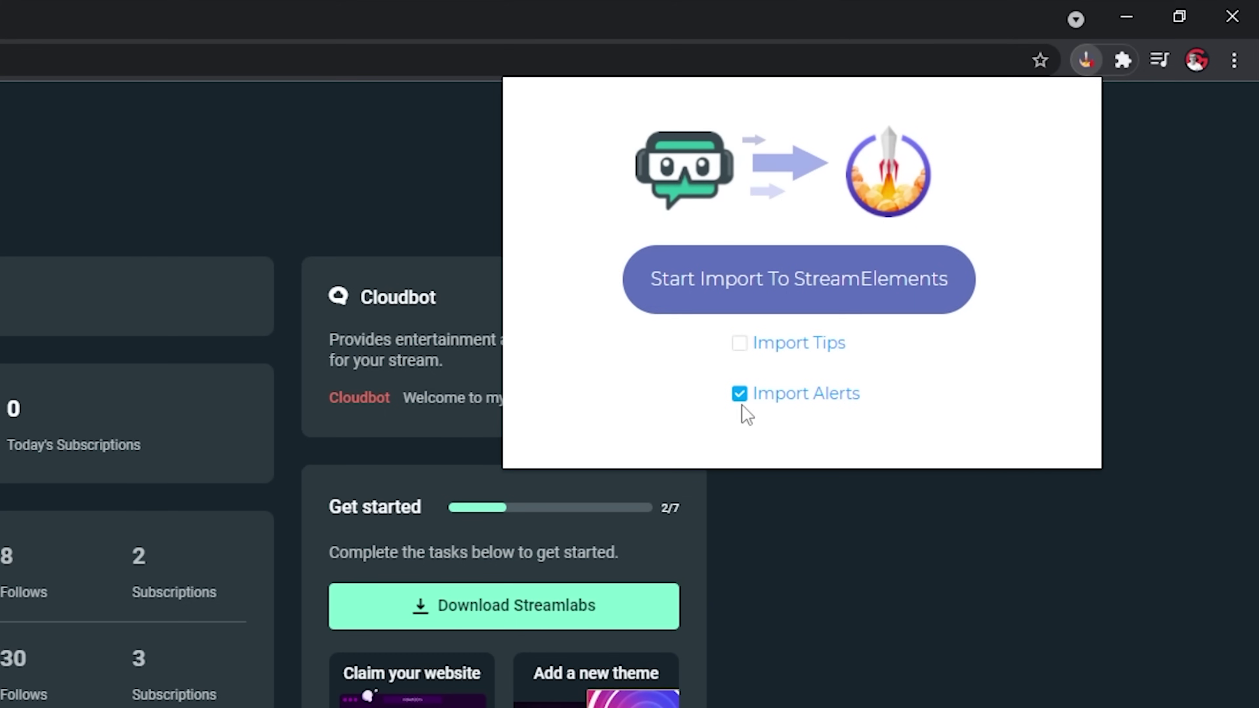
click(775, 288)
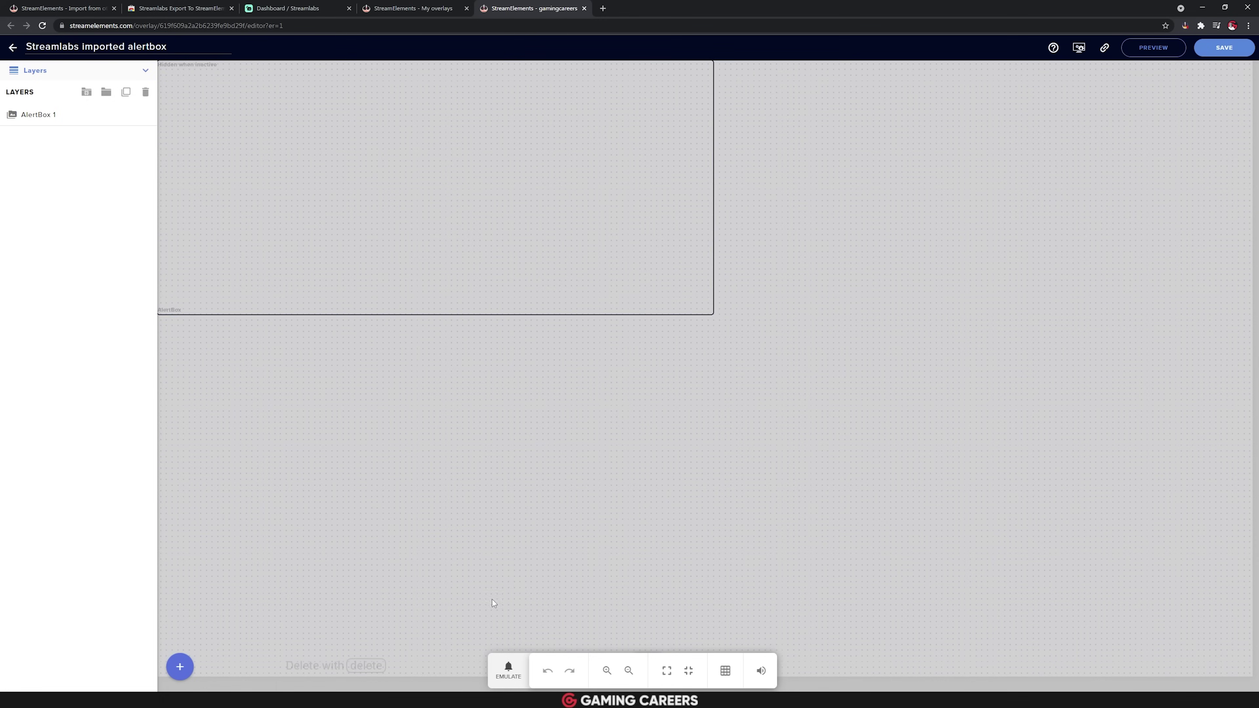
Step: Emulate a Follower test event, then open the follower alert's advanced settings in AlertBox 1
click(509, 667)
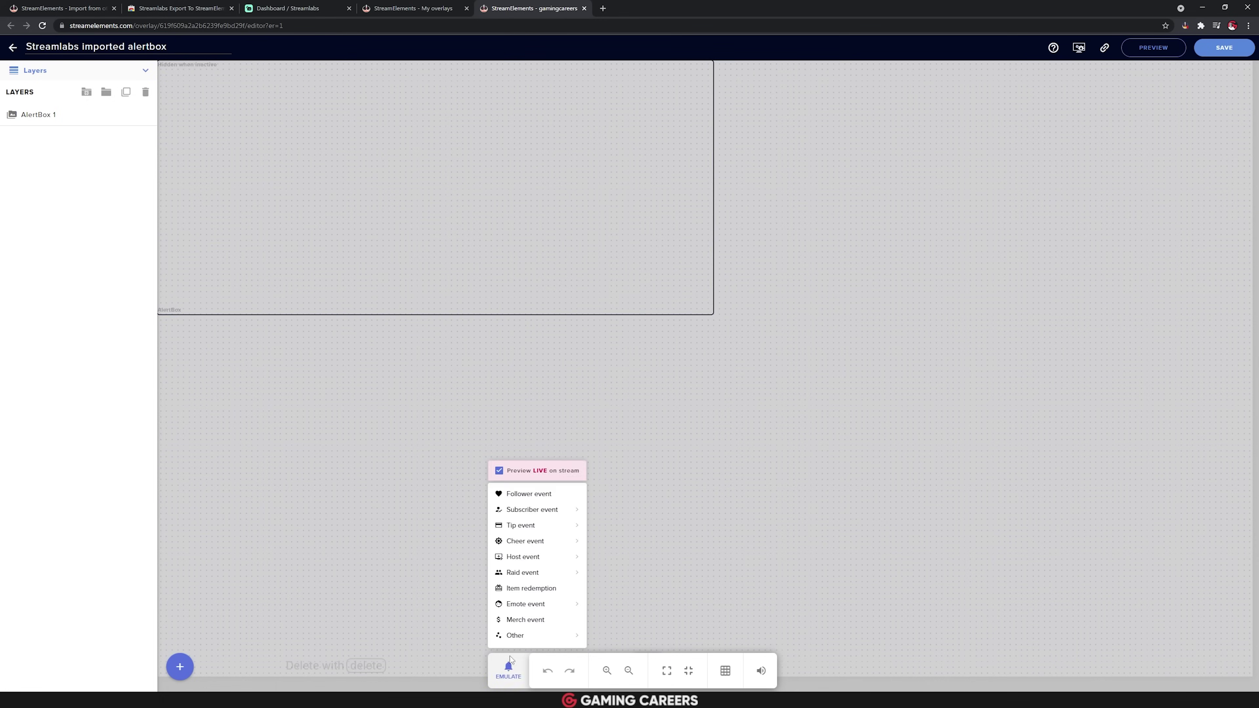
click(531, 494)
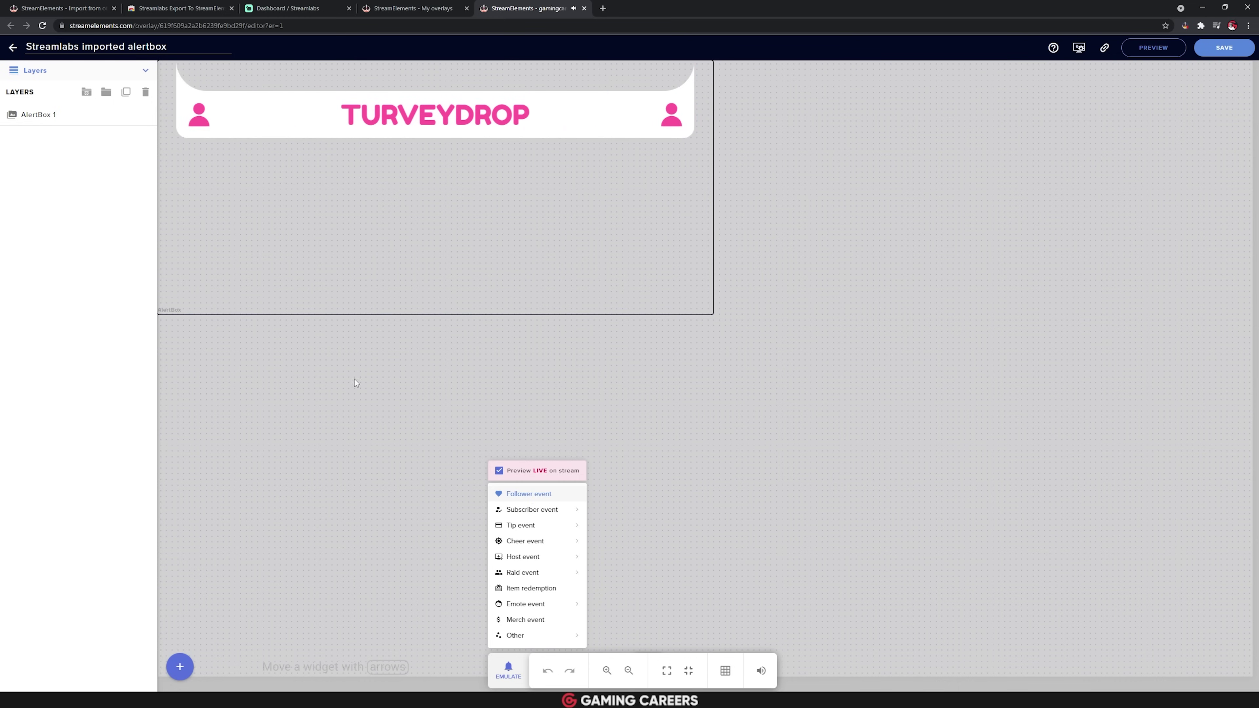
click(66, 122)
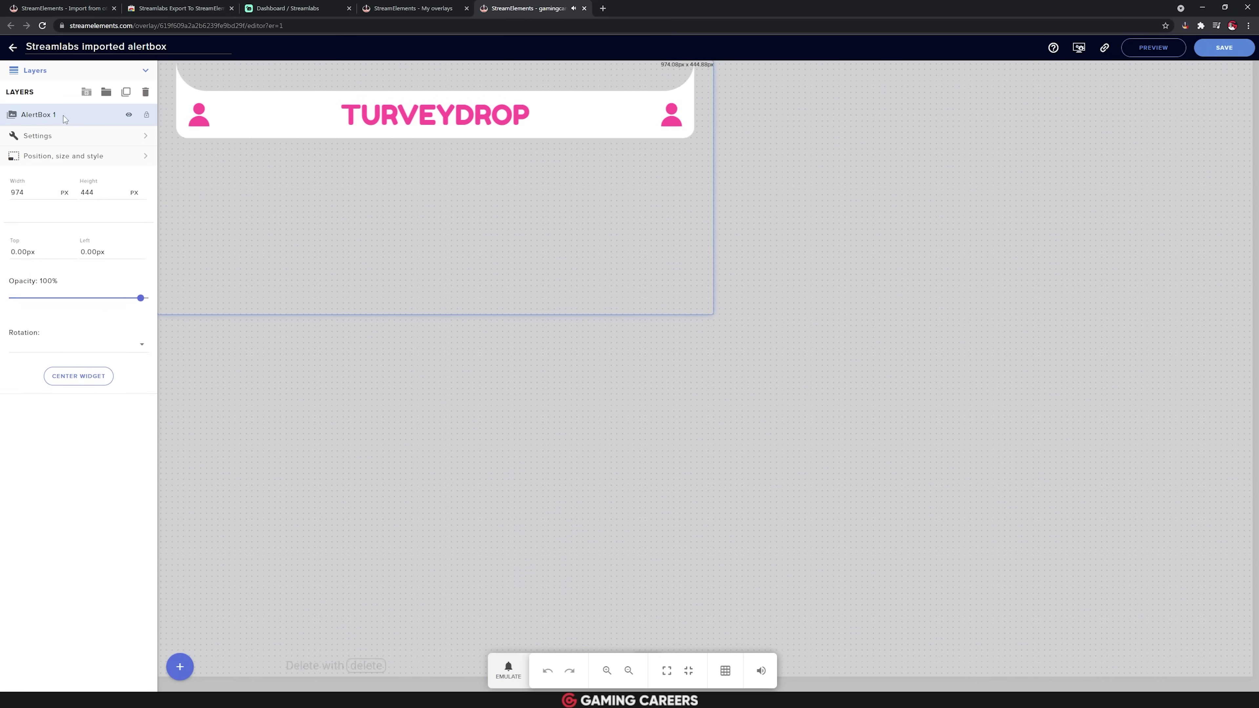
click(65, 139)
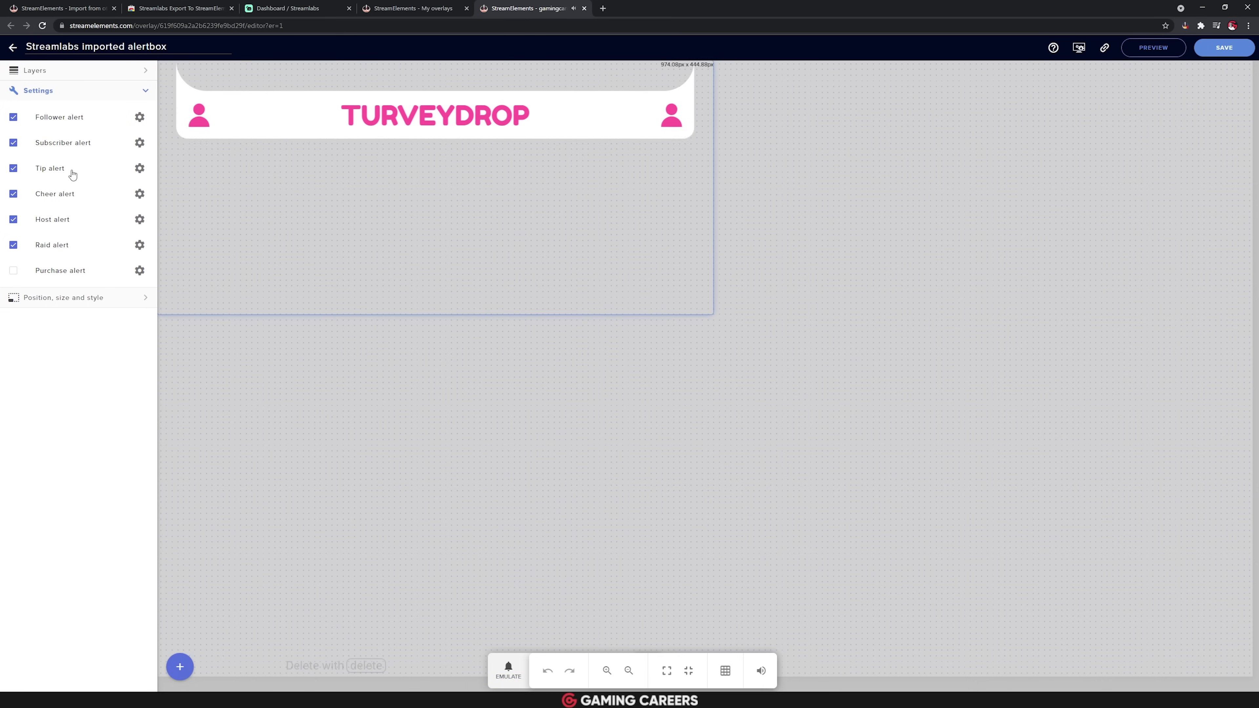
click(139, 117)
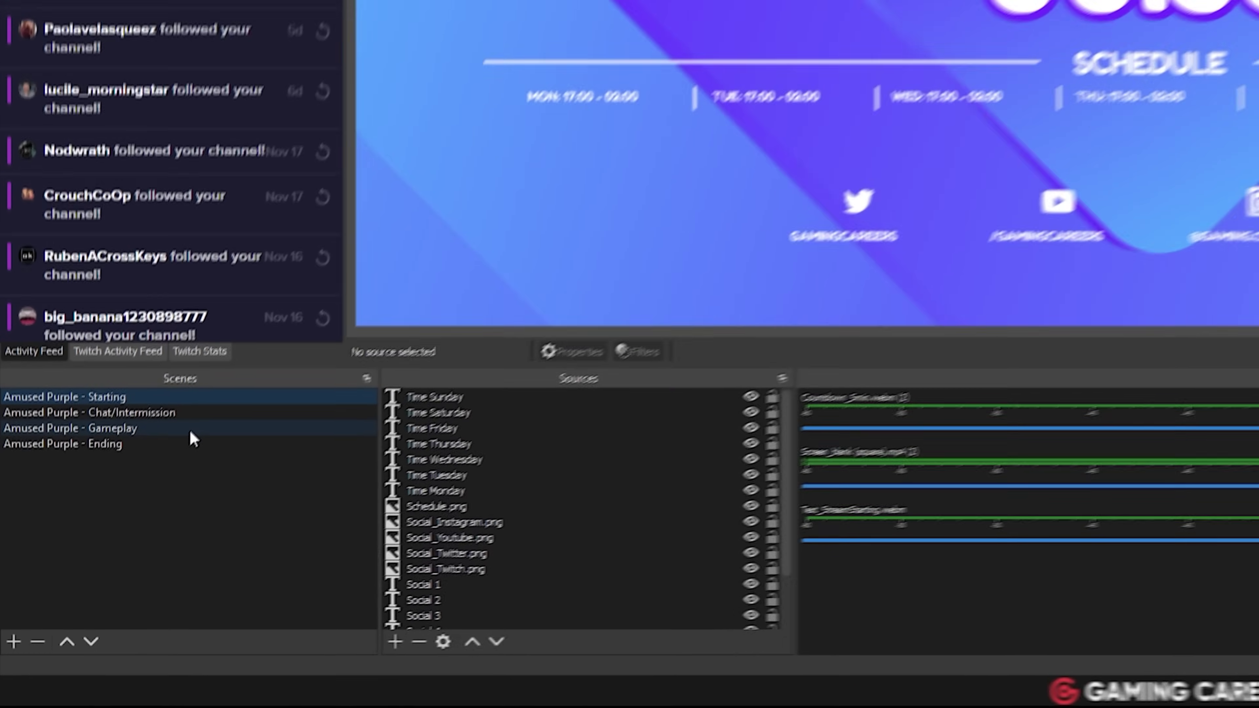
Step: On the Amused Purple - Gameplay scene, start adding a new Browser source
click(100, 559)
right_click(478, 460)
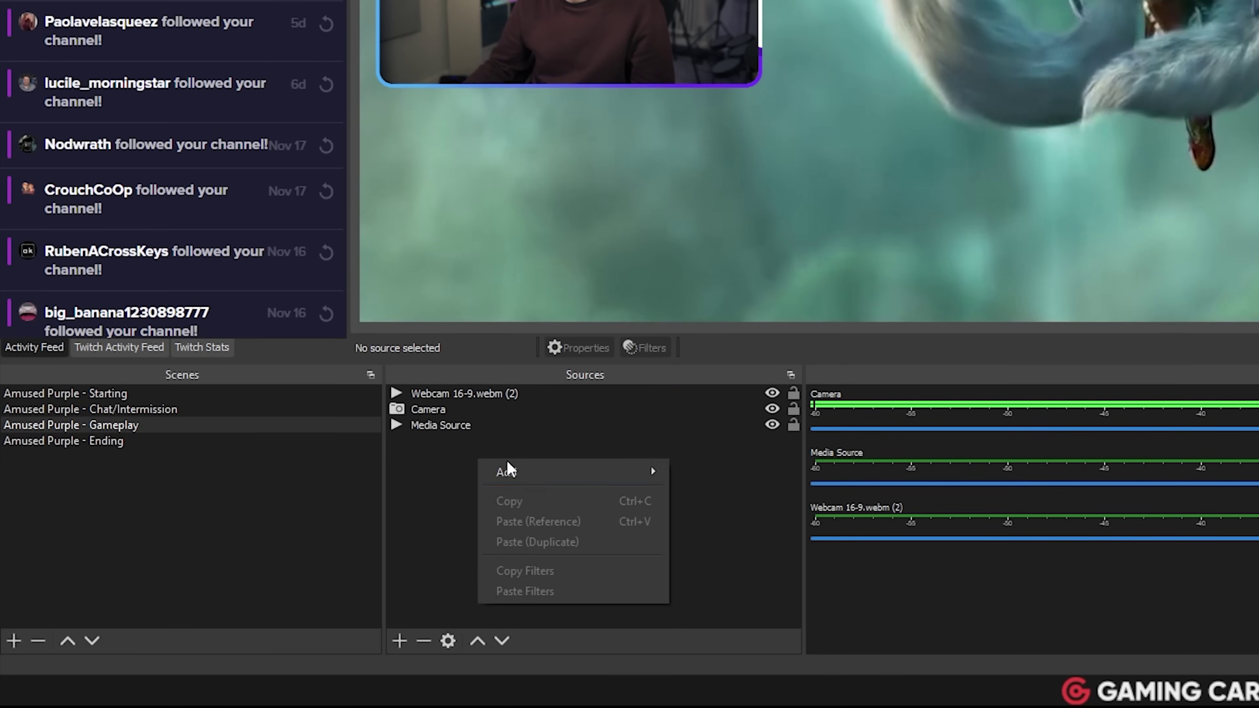
mouse_move(510, 469)
click(736, 420)
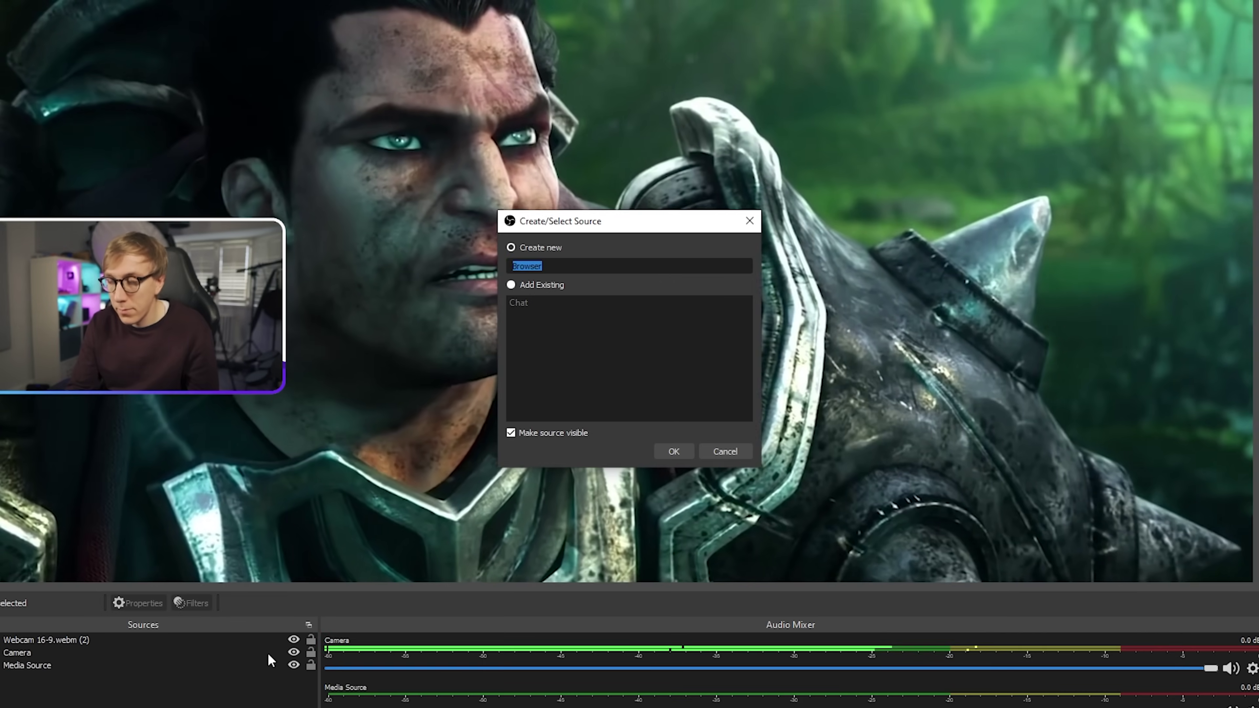
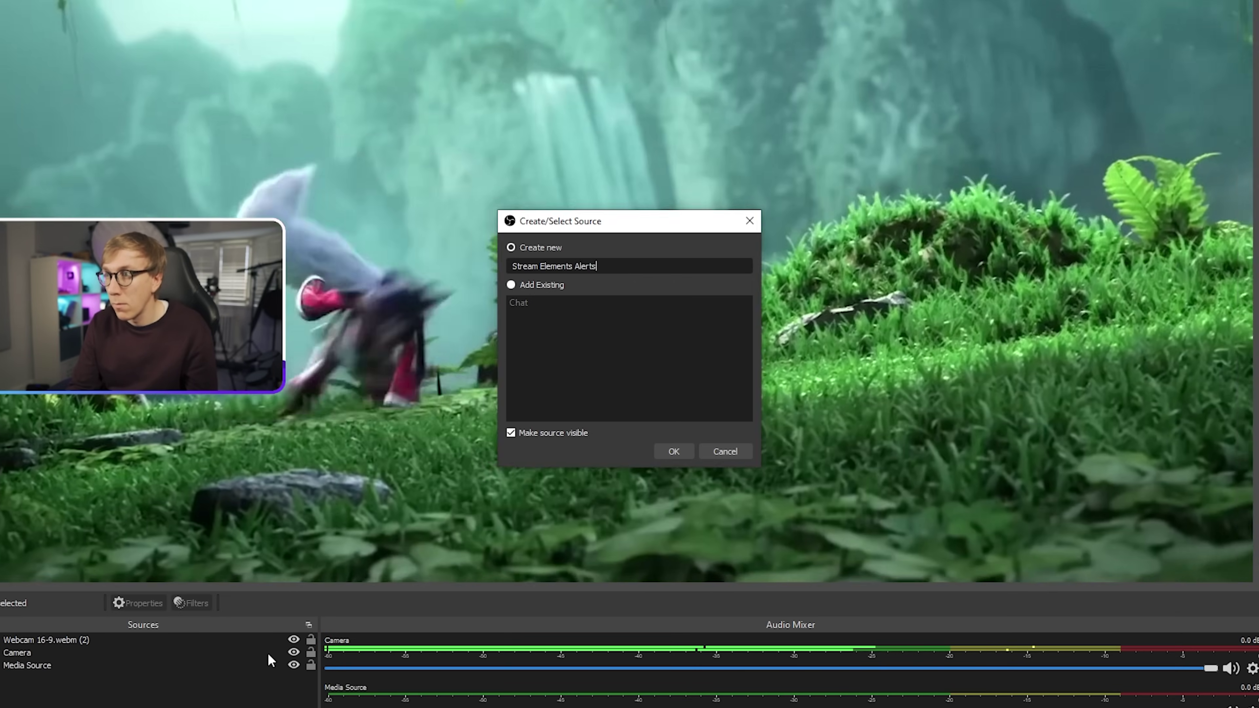
Step: Name the source 'Stream Elements Alerts', paste the overlay URL and set it to 1920×1080
key(Return)
key(Tab)
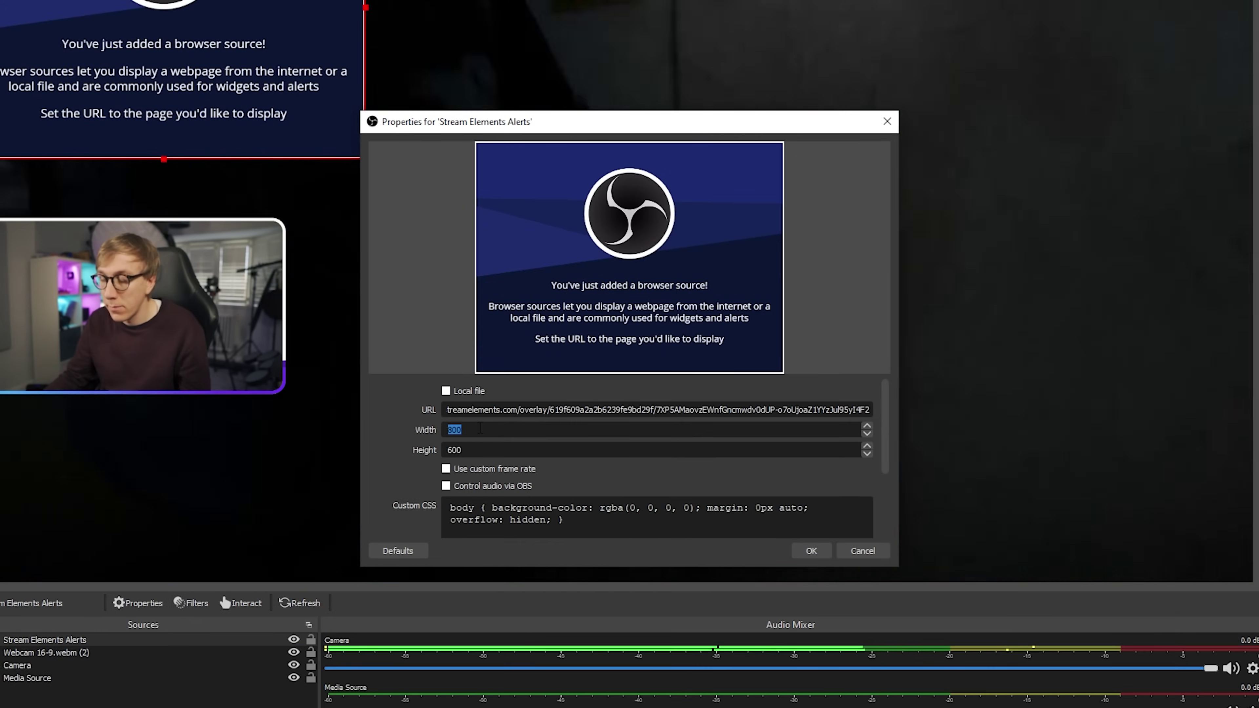
key(Tab)
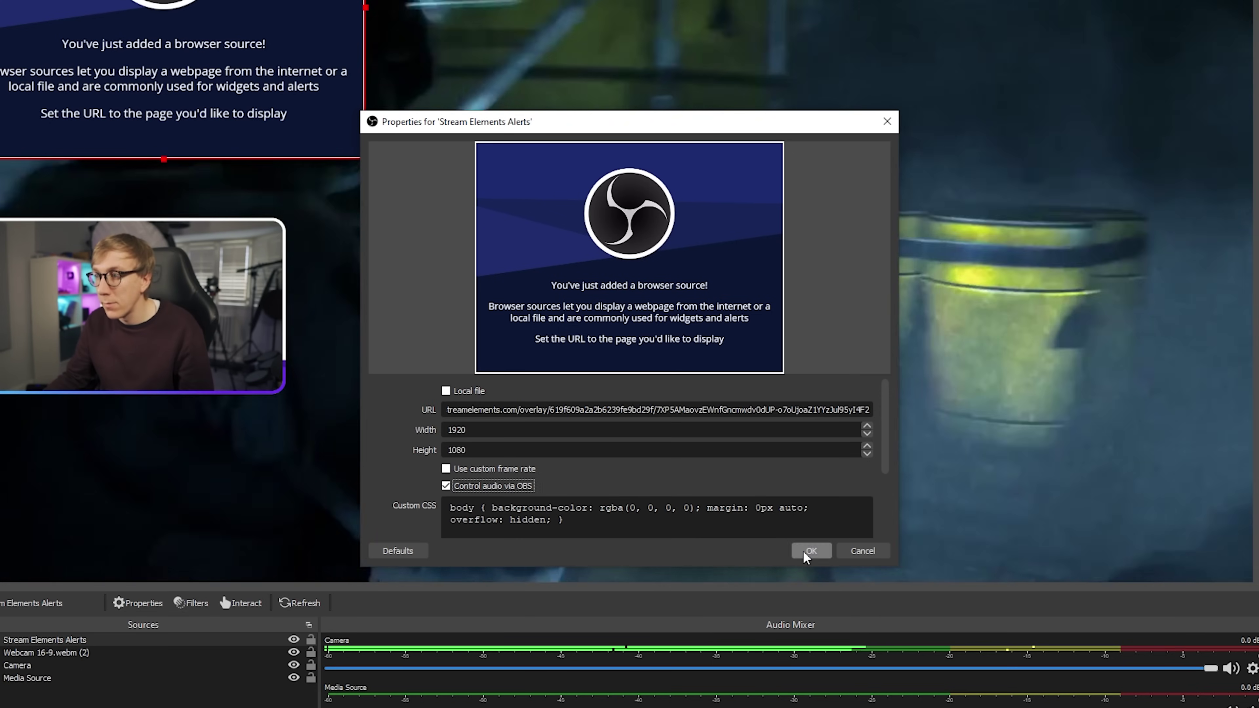
click(811, 550)
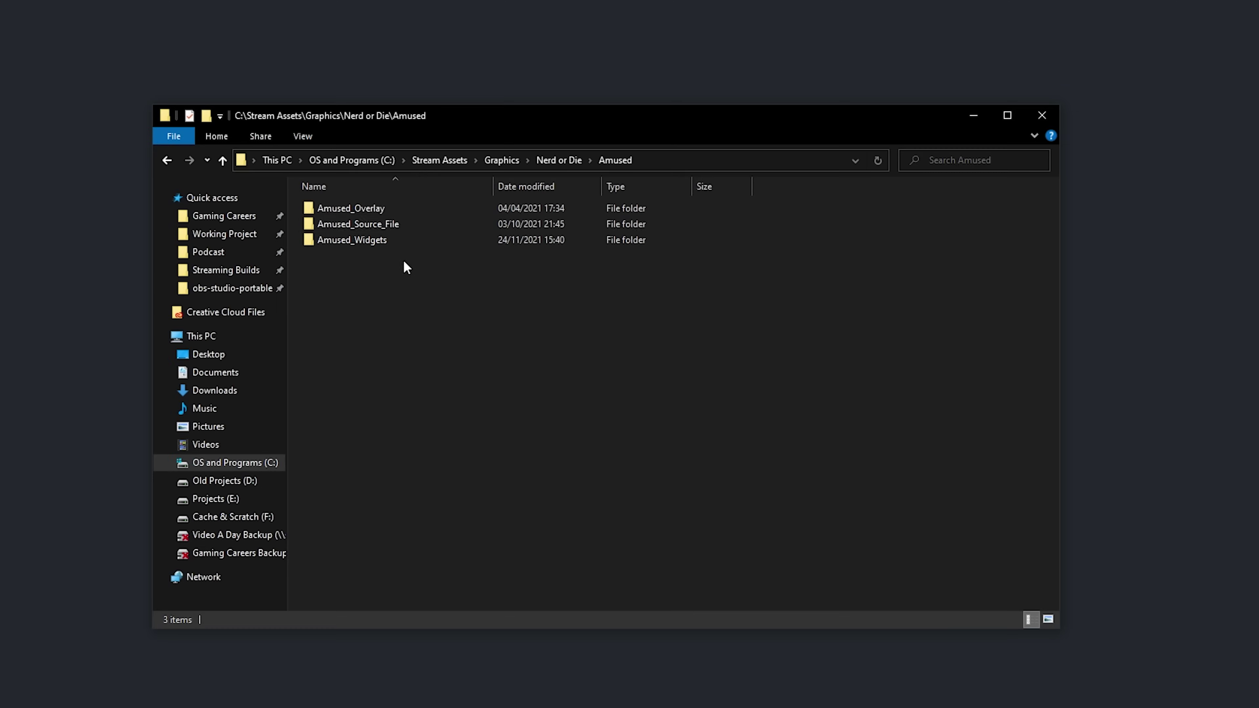
Step: Open Amused_Widgets and then its 2. Quick Imports folder
double_click(387, 243)
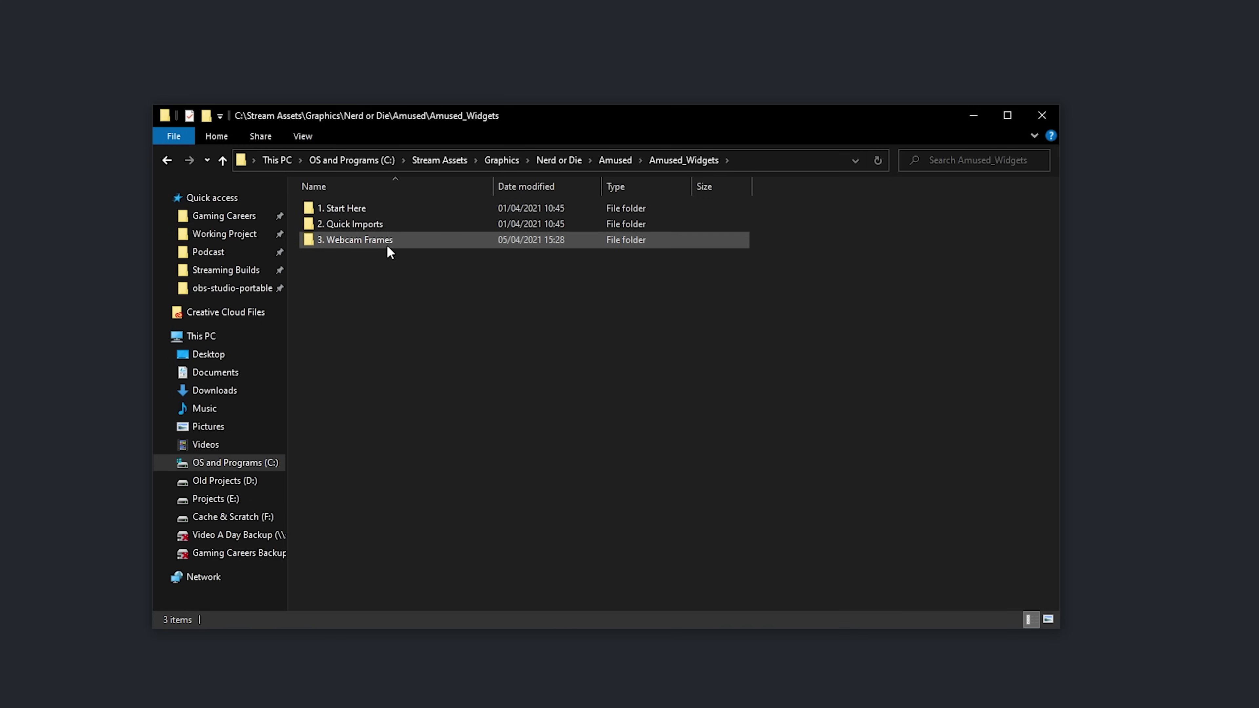
double_click(387, 224)
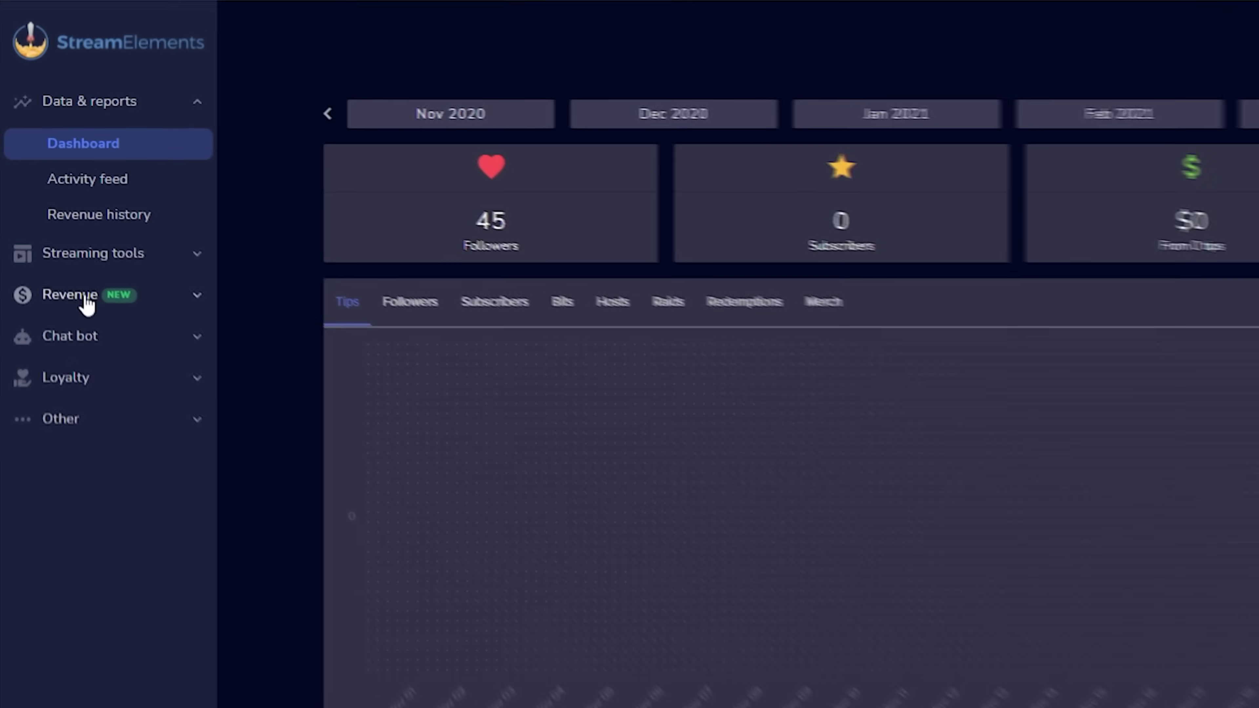
Step: Go to Revenue > Tipping settings and collapse the Payment Providers section
click(44, 184)
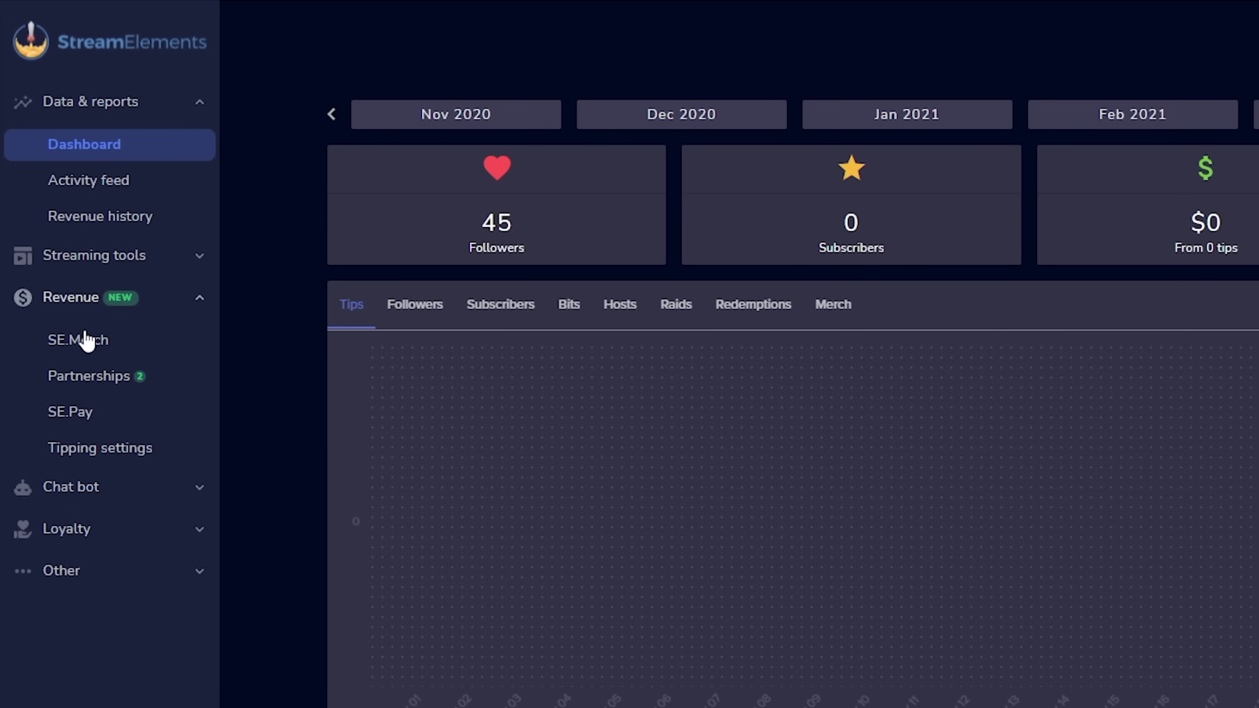
click(124, 454)
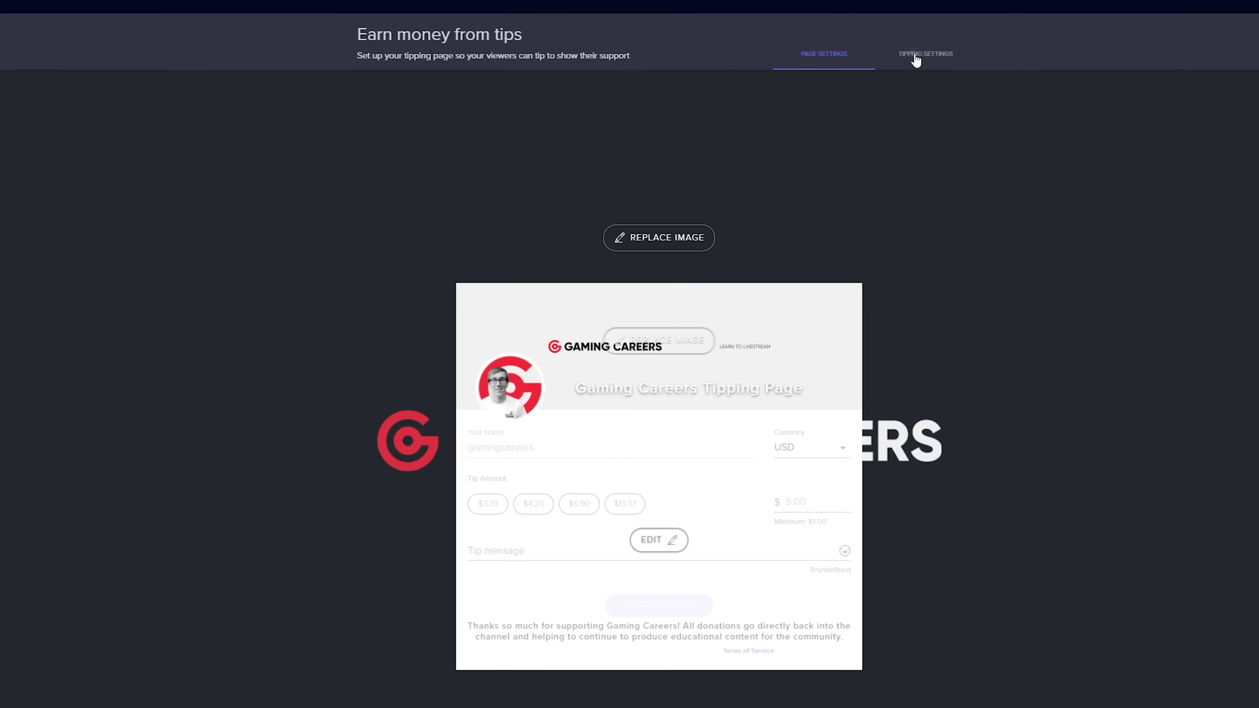
click(916, 55)
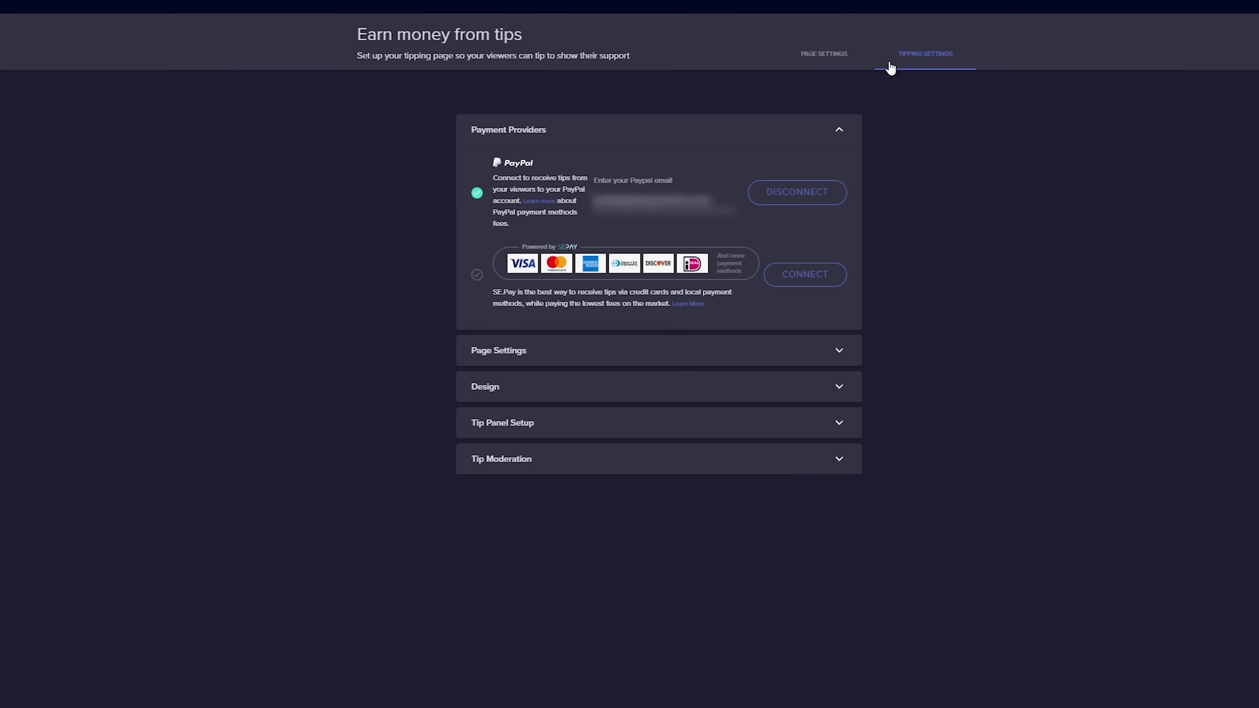
click(718, 135)
Step: Expand and review the Page Settings, Design and Tip Panel Setup sections
click(697, 171)
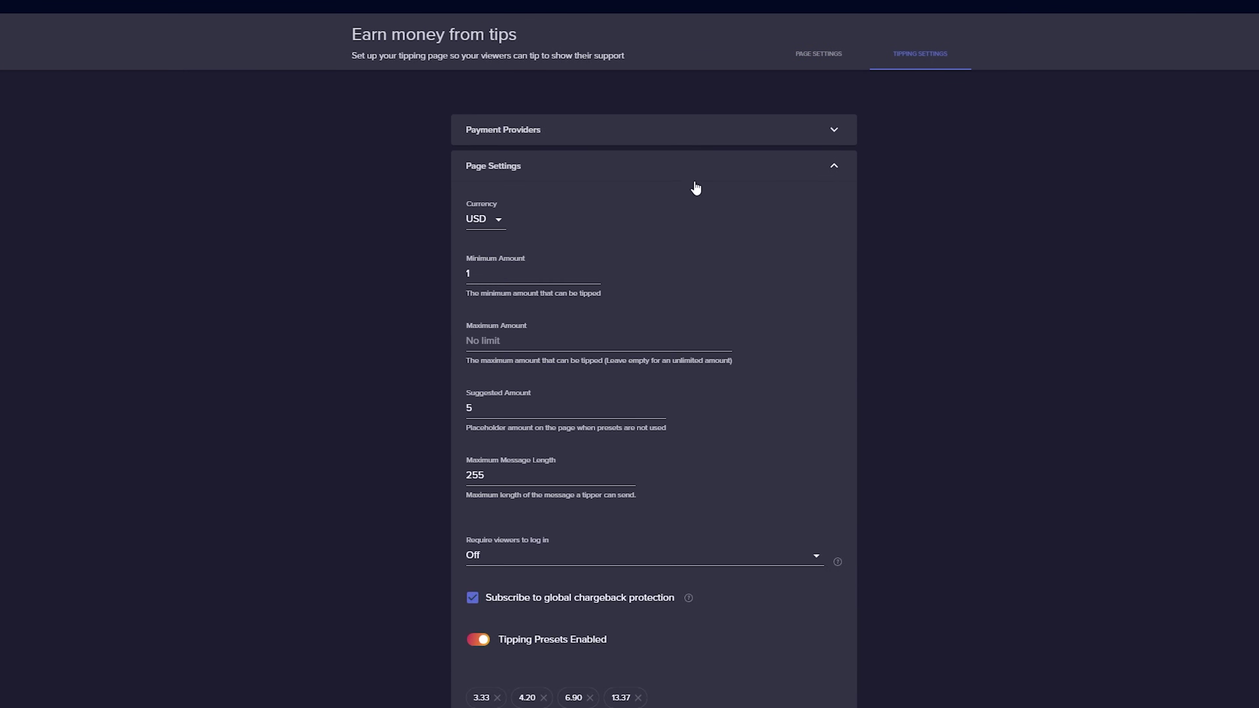
scroll(678, 276, down, 2)
scroll(665, 575, down, 2)
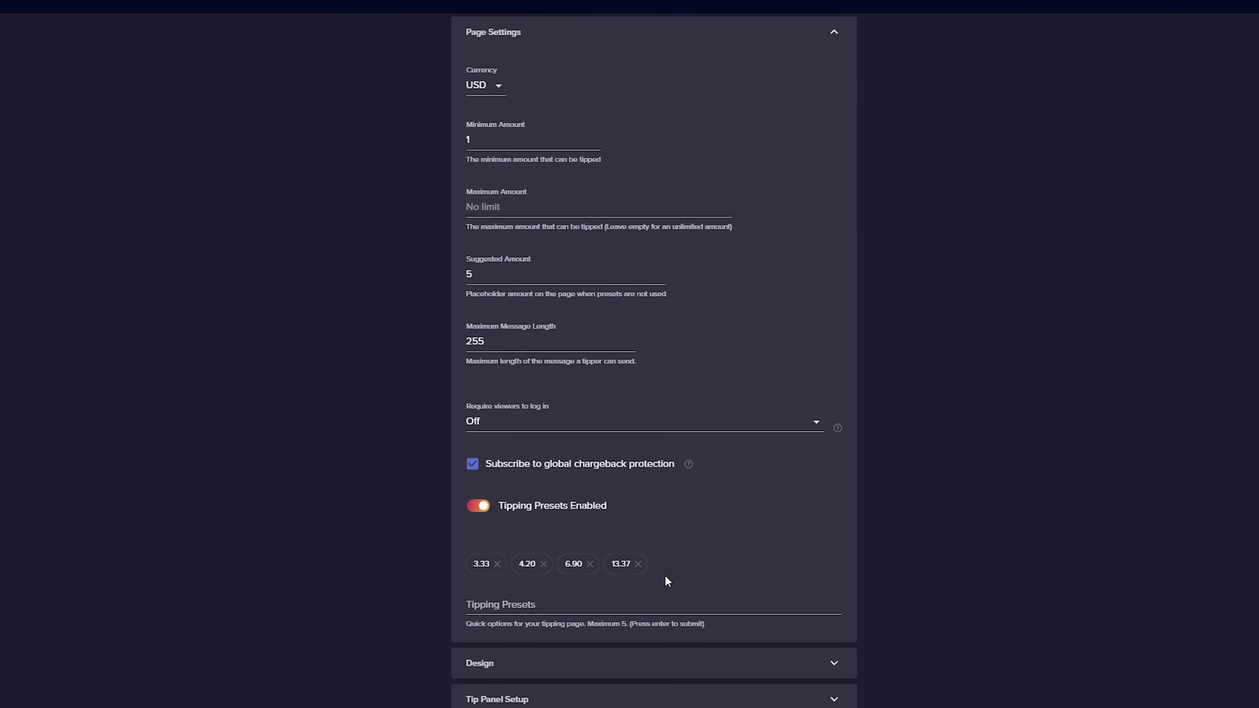
click(653, 662)
scroll(652, 650, down, 10)
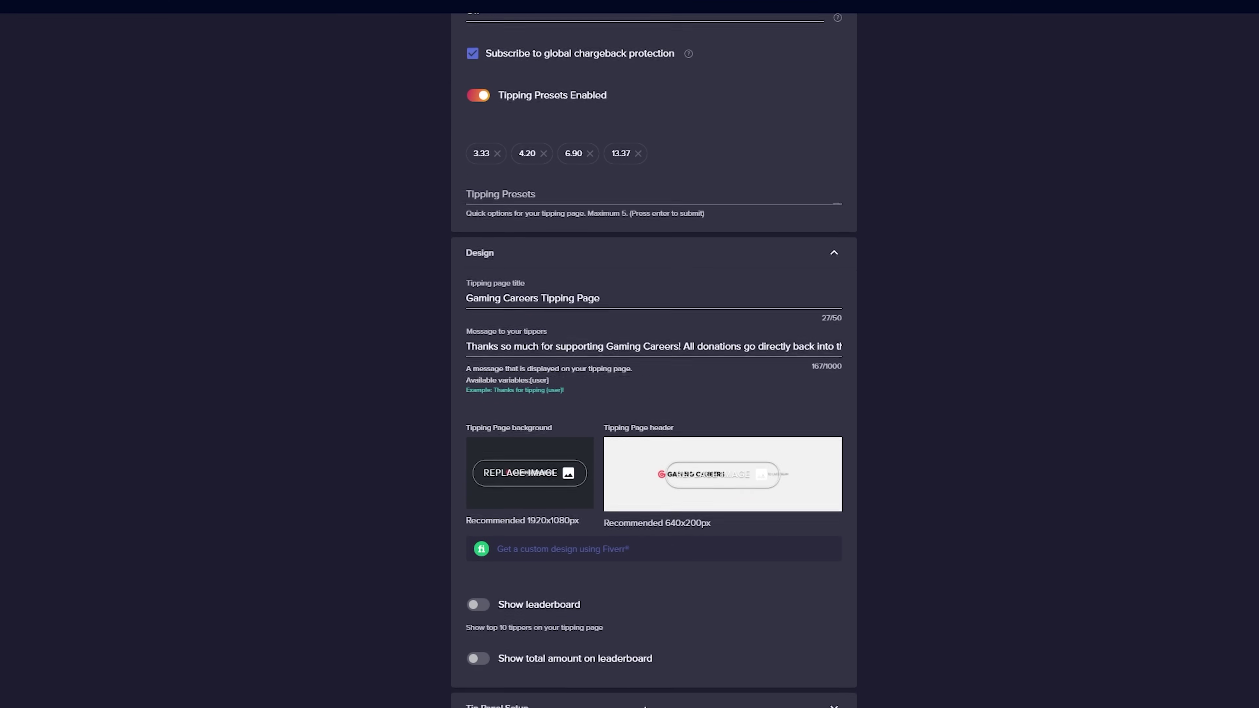
scroll(649, 697, down, 7)
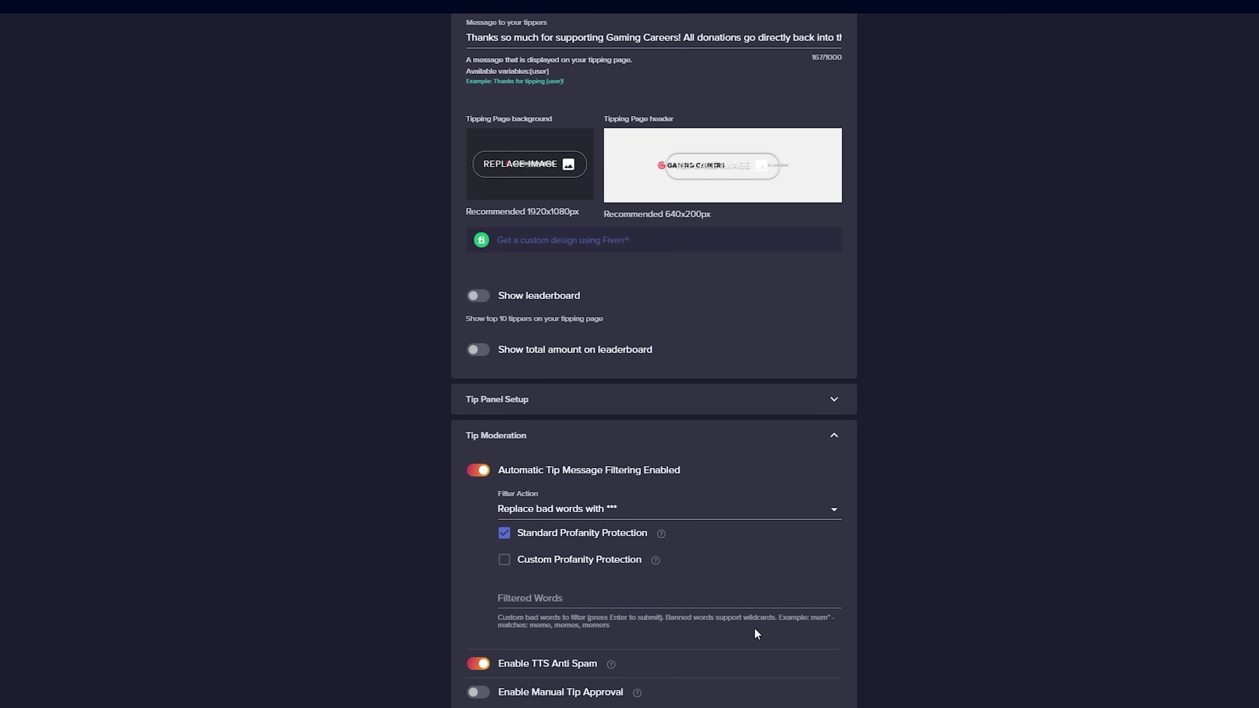
scroll(753, 627, up, 1)
click(523, 467)
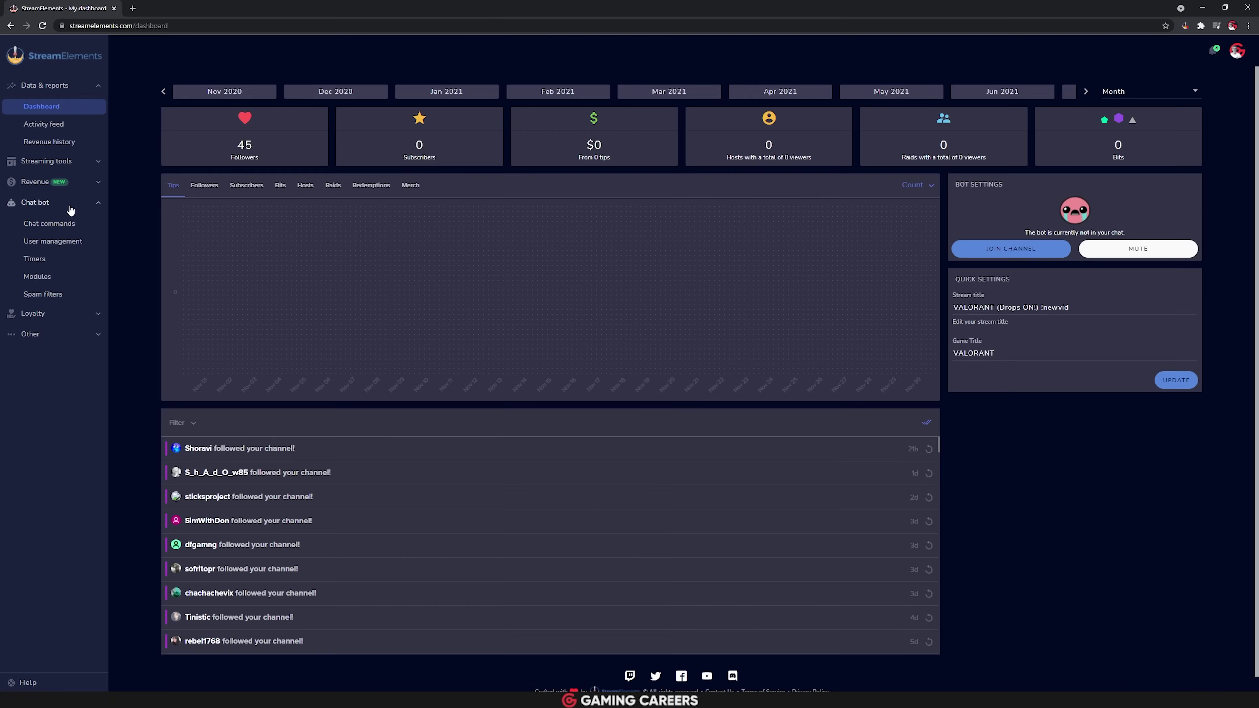
Step: Browse the chat bot's Chat commands, Timers and Modules pages, then scroll the commands list
click(68, 224)
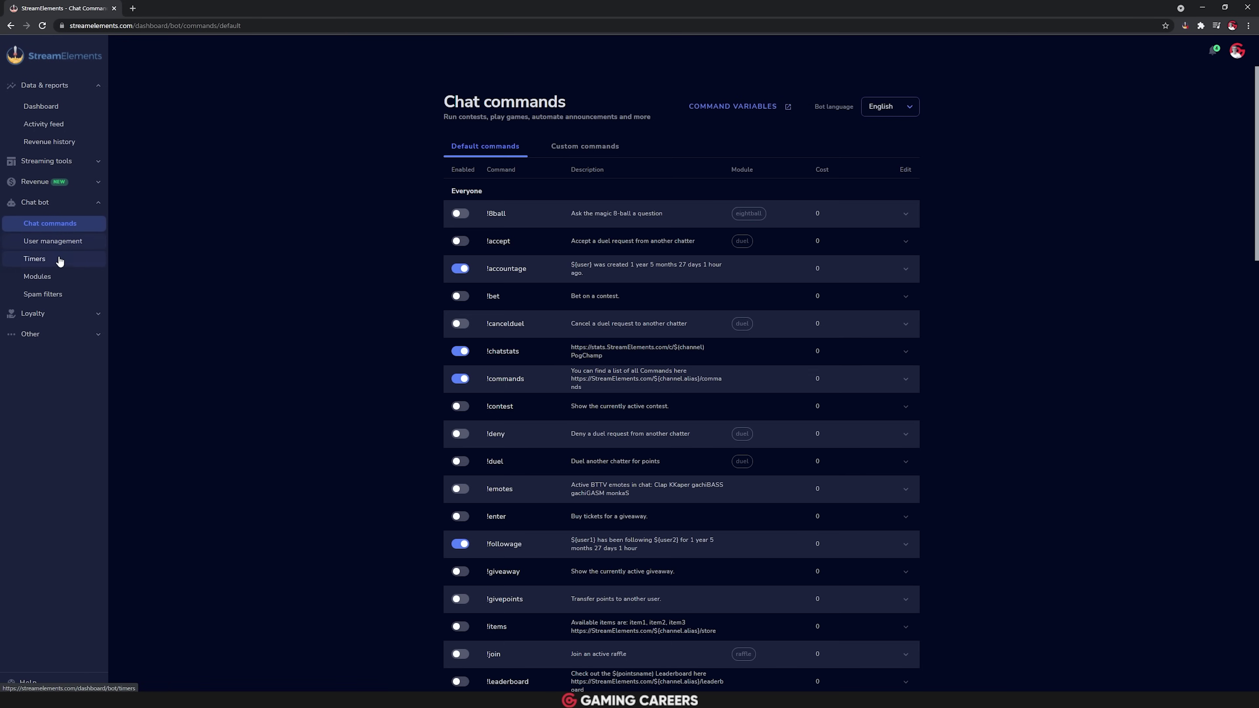
click(60, 261)
click(60, 281)
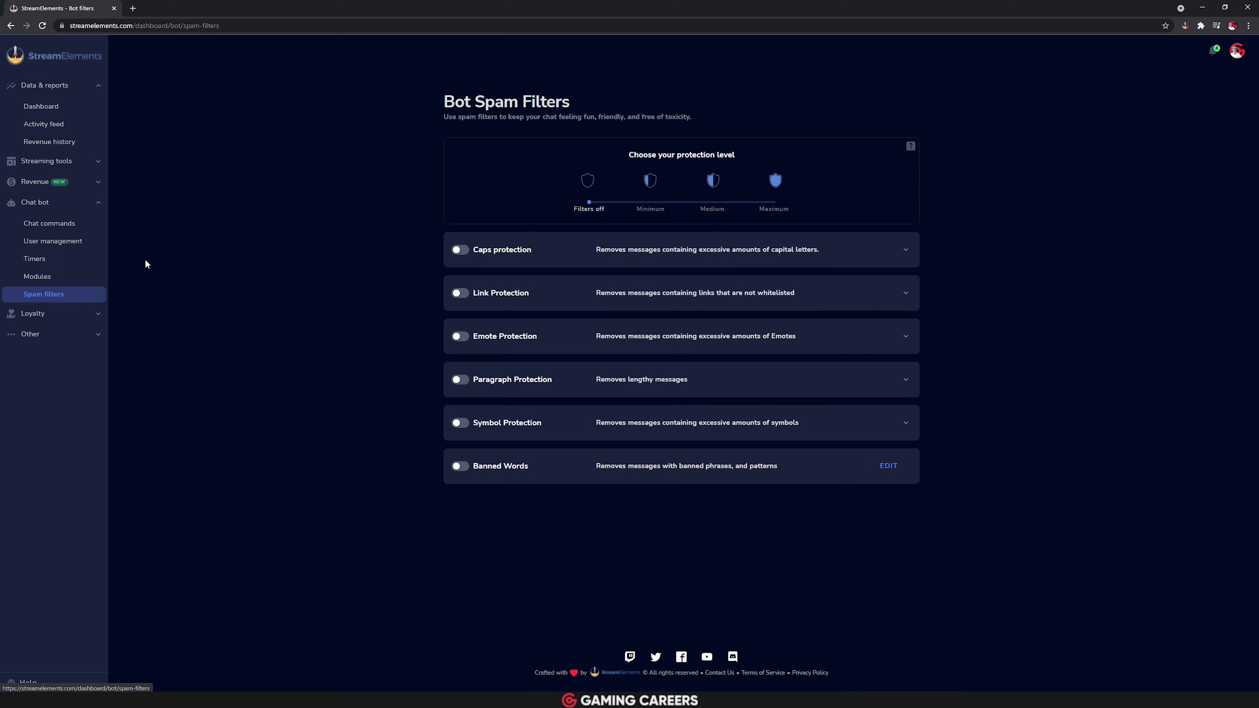
click(78, 224)
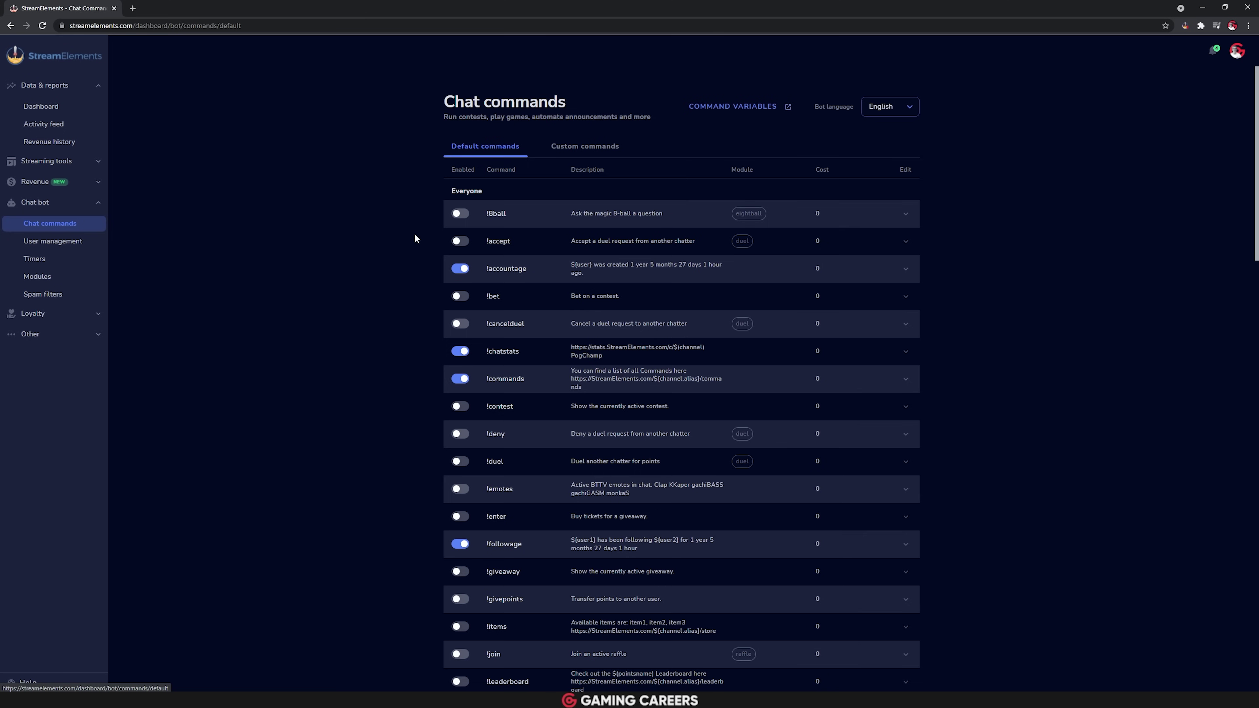
scroll(414, 238, down, 8)
scroll(416, 252, down, 15)
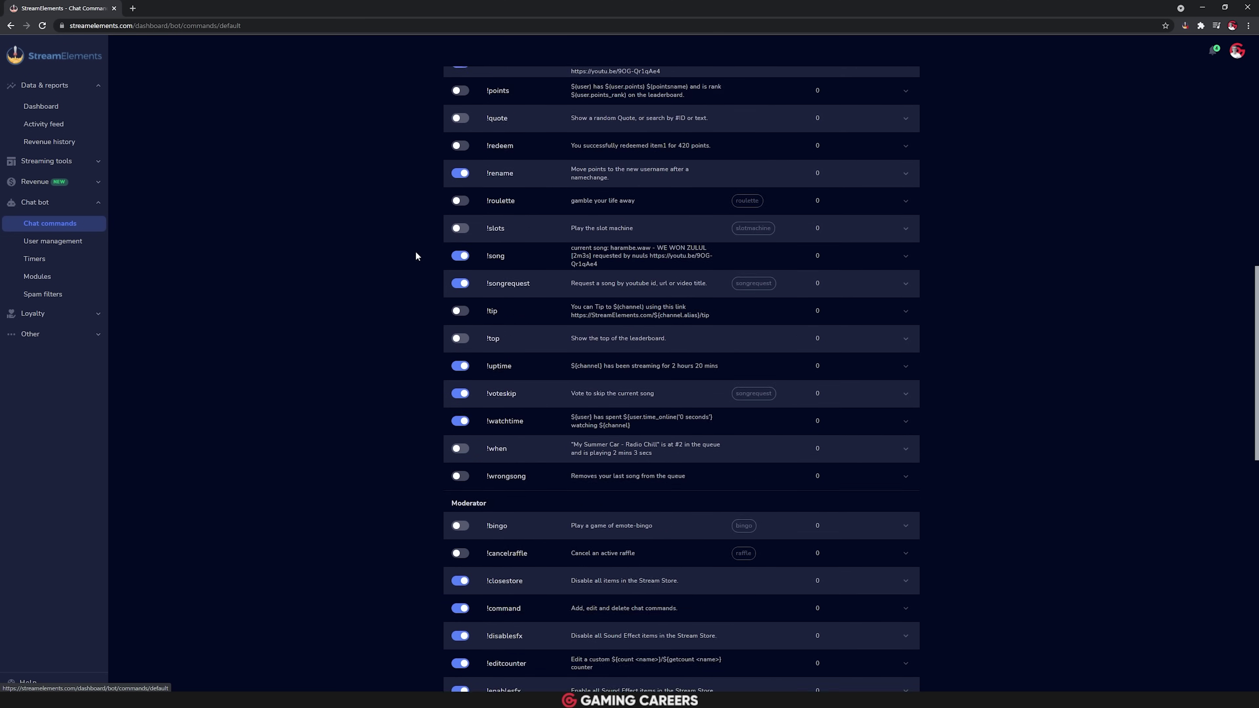
scroll(415, 259, down, 5)
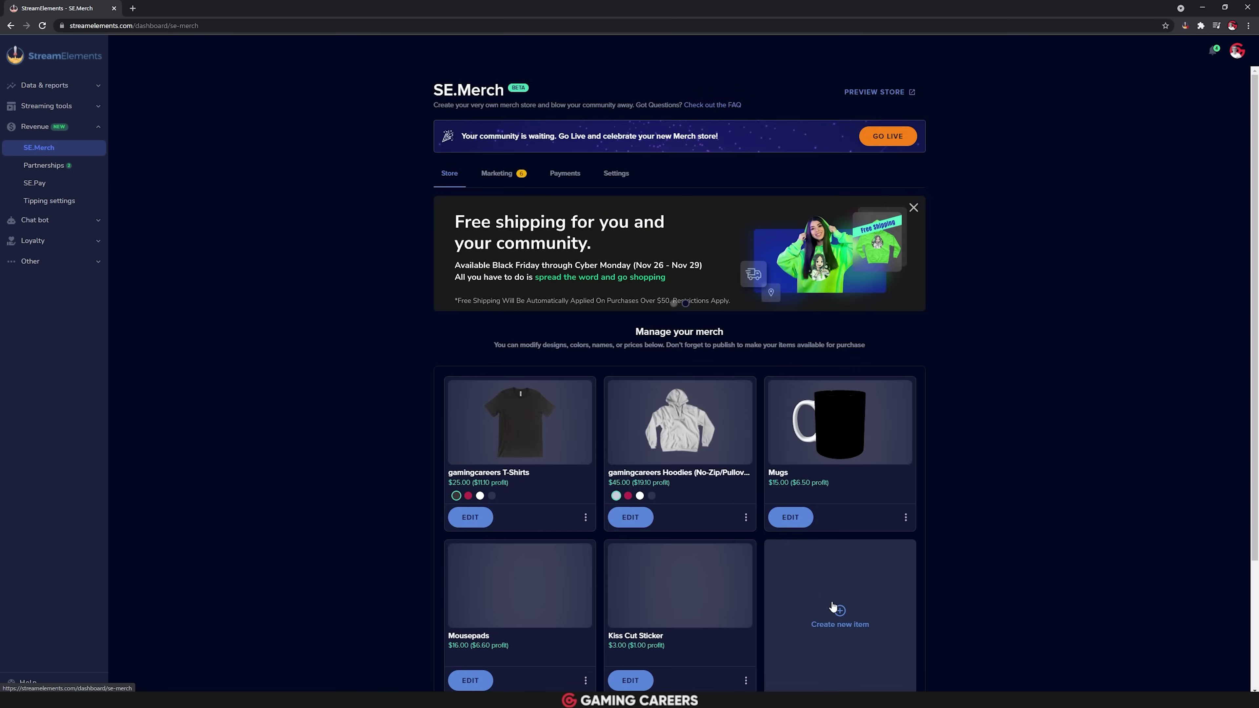
Step: Create a new merch item, add Graphics.png as a layer and shrink the Gaming Careers logo
click(833, 606)
click(655, 325)
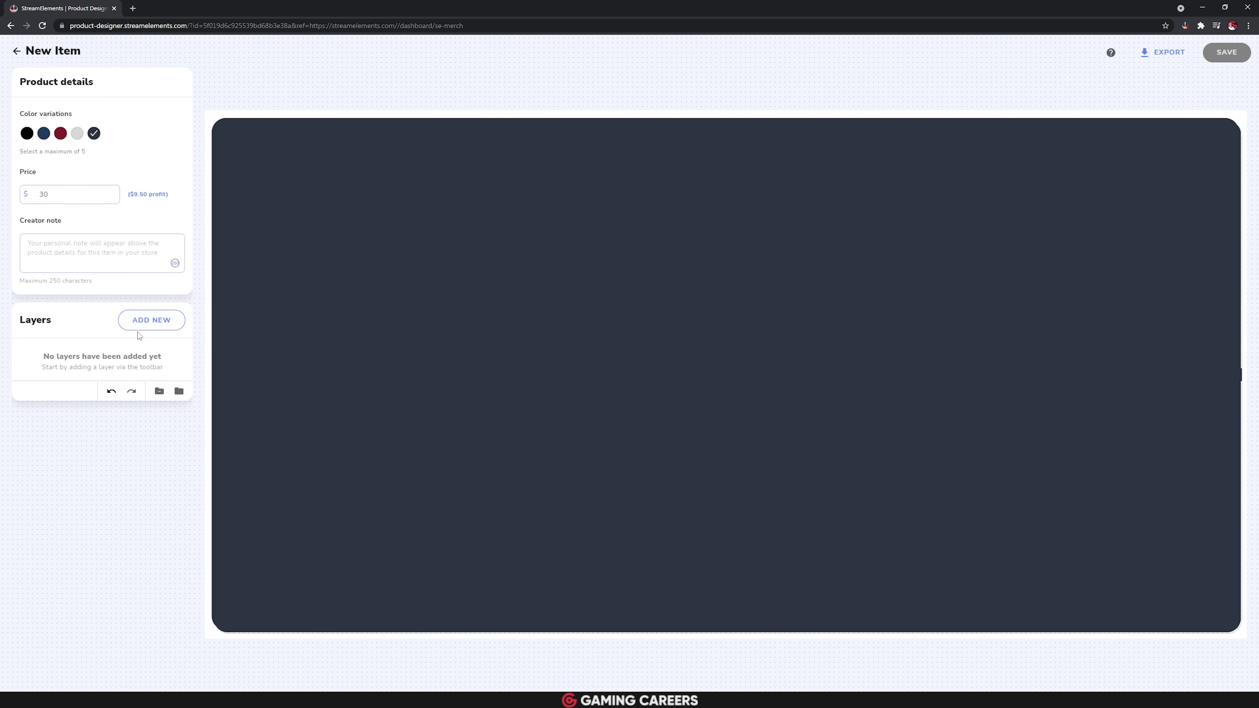
click(166, 374)
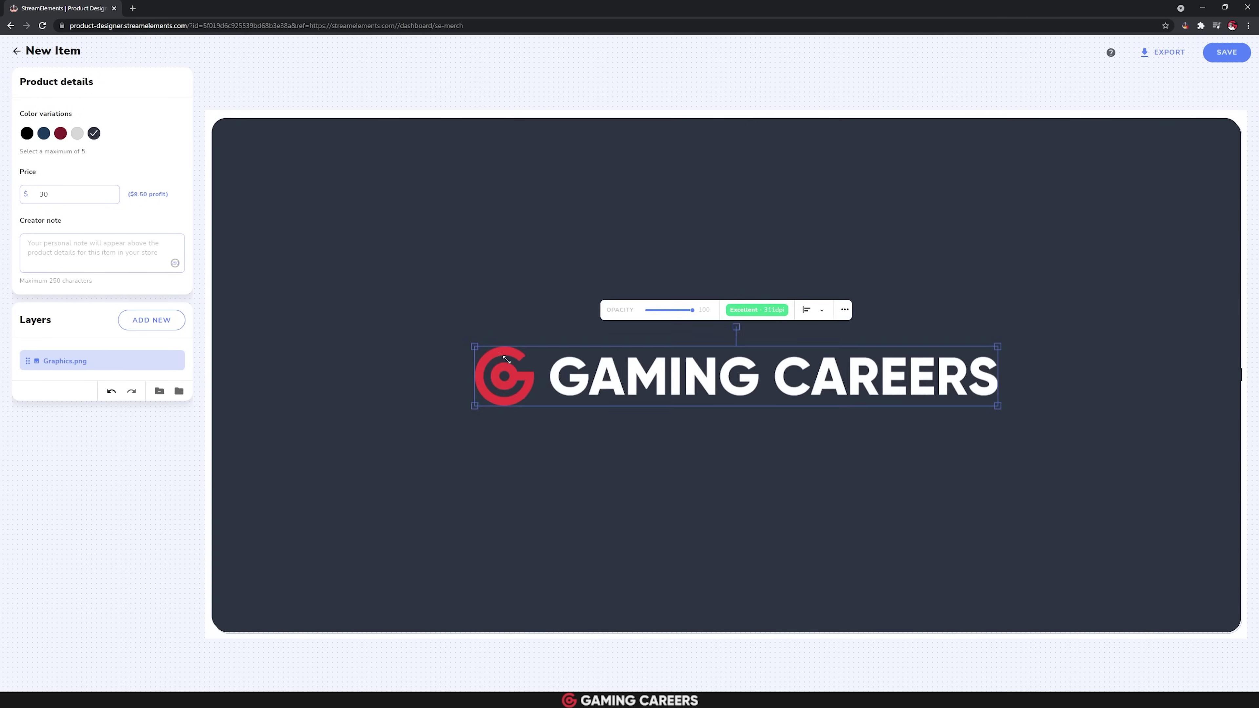
drag(473, 347, 823, 397)
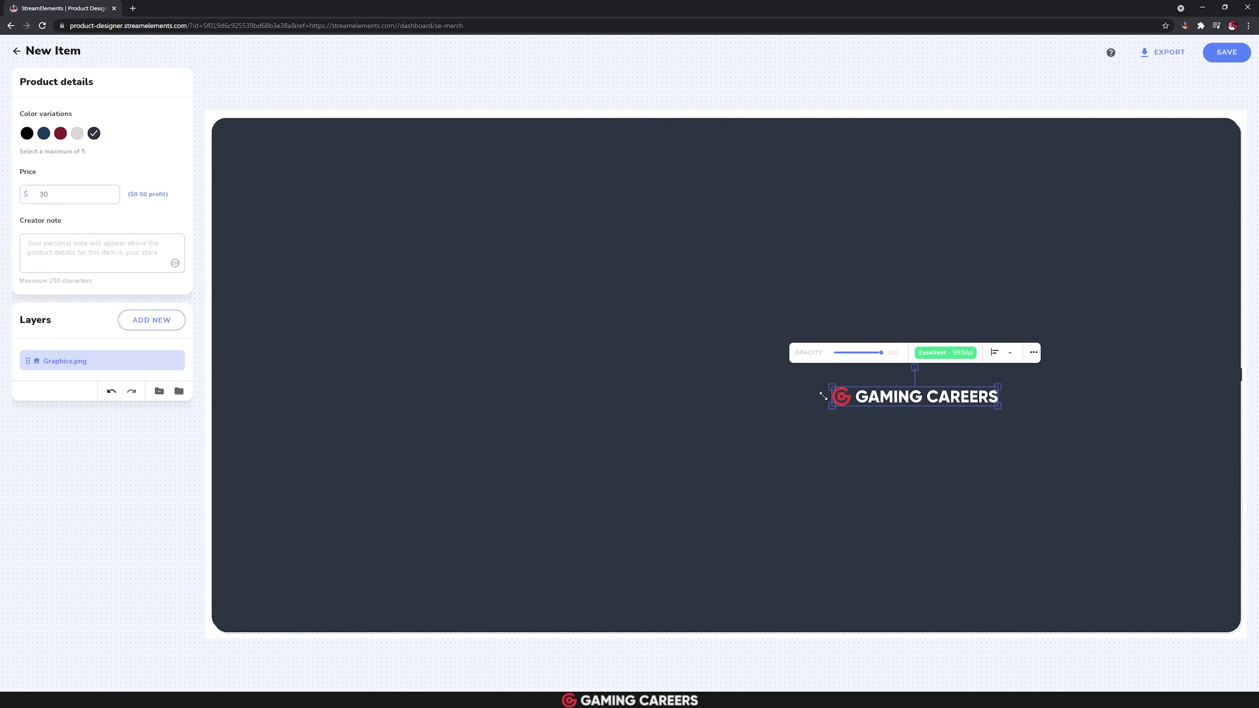